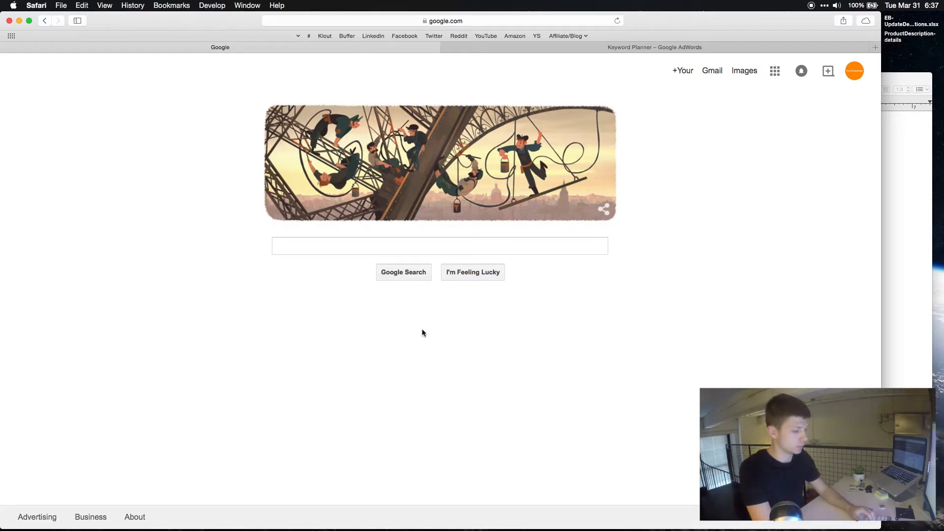
Search Google for "dorm supplies"
text(dorm su)
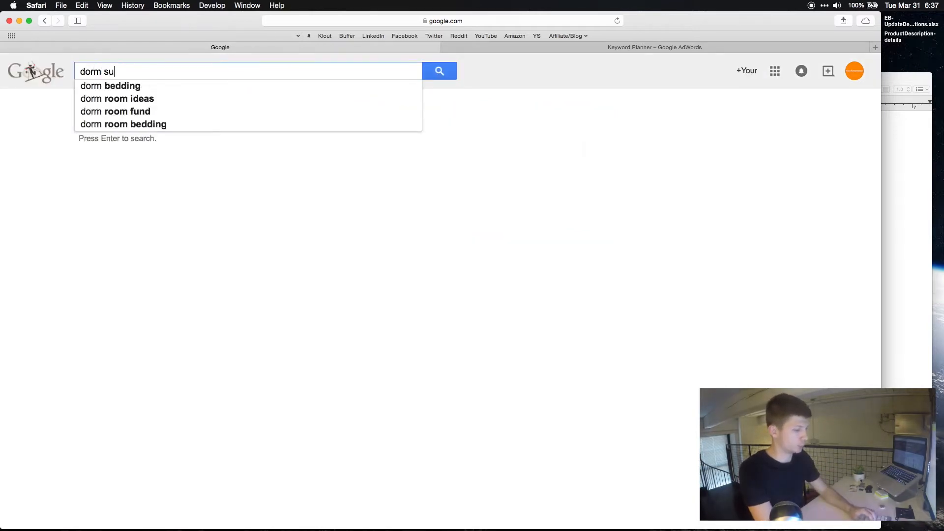
text(pplies)
key(Return)
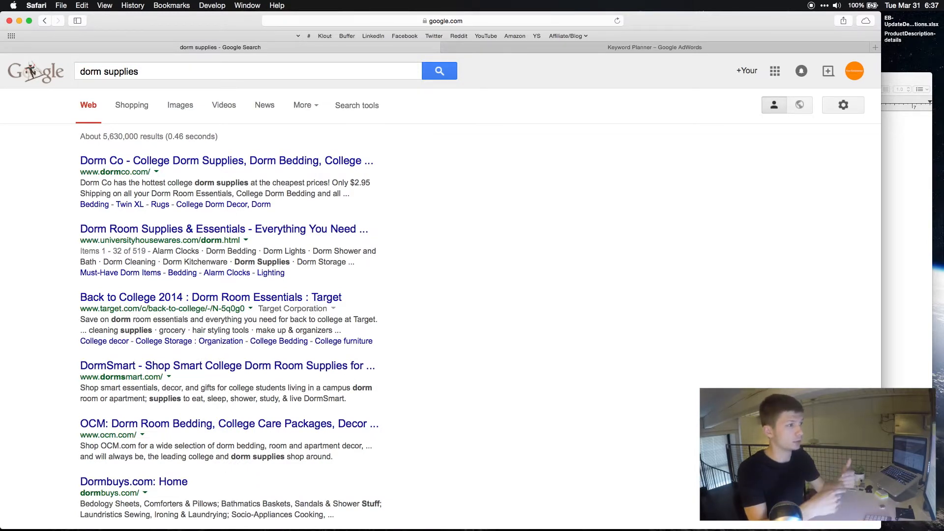
Switch to the blank TextEdit document and write "dorm supplies" as its first line
click(924, 239)
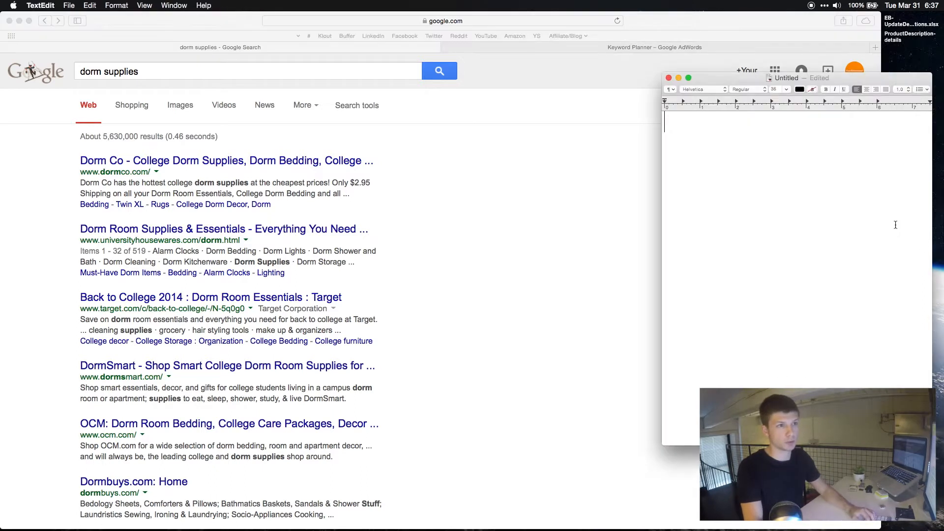
text(dorm suppi)
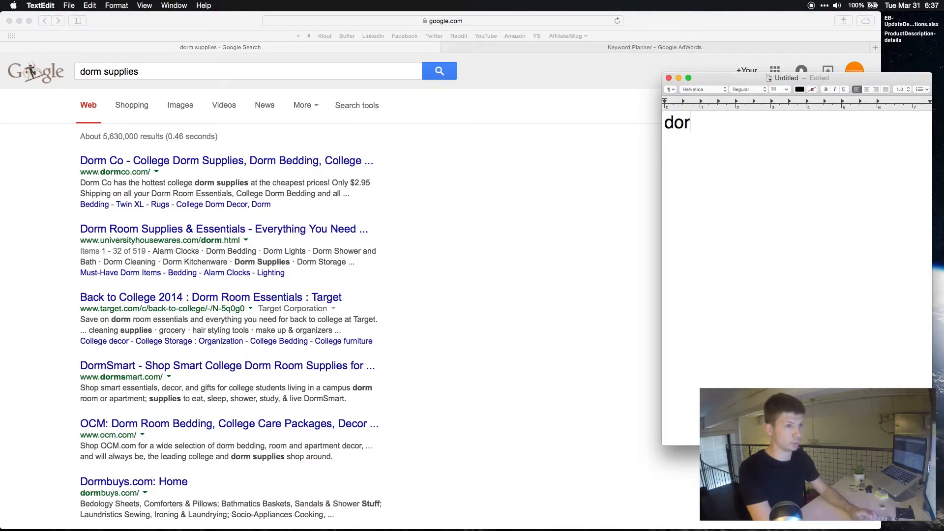
key(BackSpace)
text(lies)
key(BackSpace)
key(BackSpace)
key(BackSpace)
text(ies)
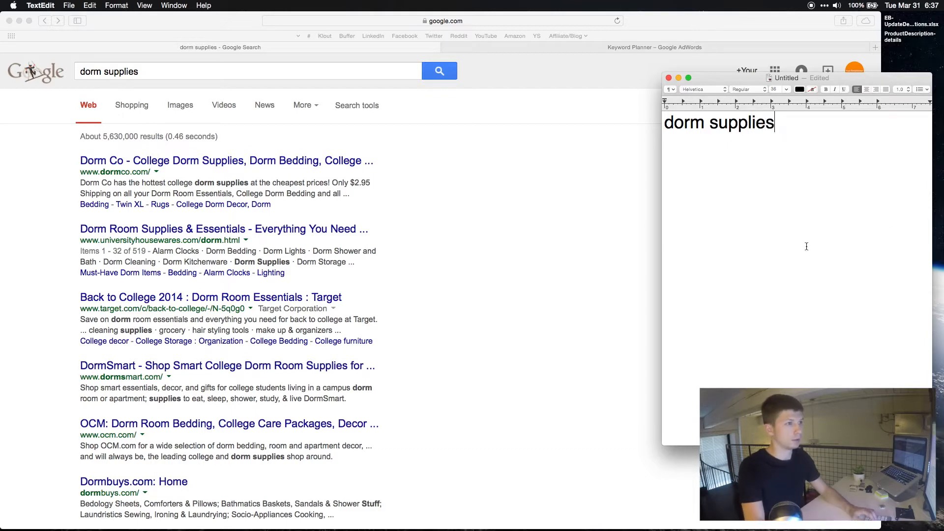
Copy all the searches related to dorm supplies from the Google results page into the TextEdit document below the heading
click(660, 291)
scroll(393, 323, down, 5)
scroll(392, 323, down, 3)
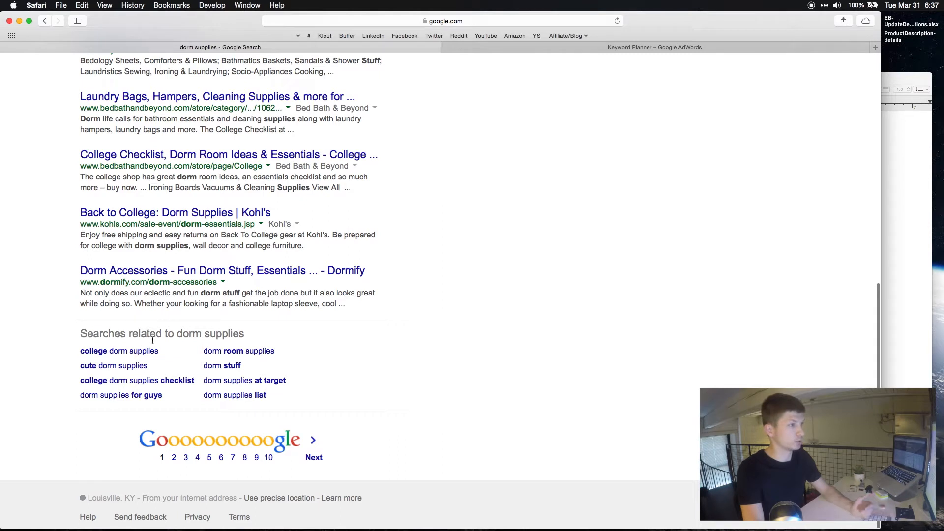
drag(271, 397, 76, 352)
key(super+c)
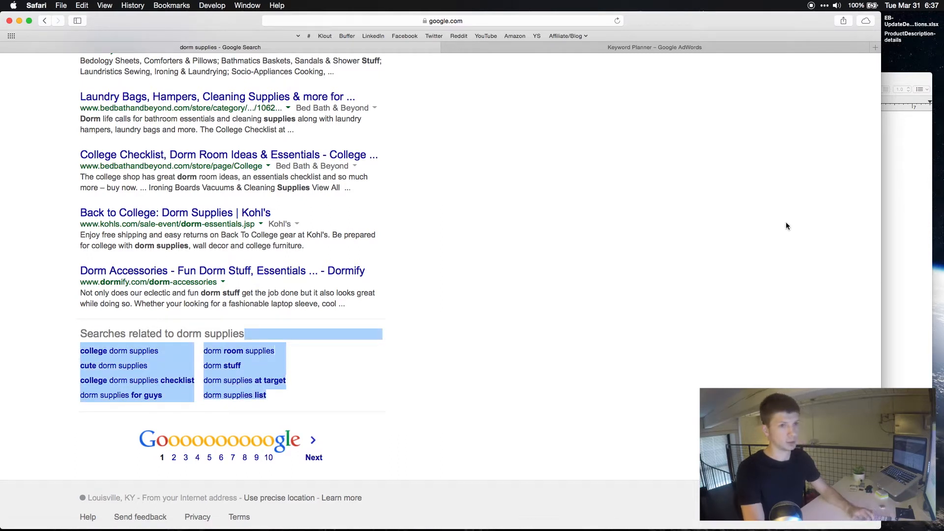
click(883, 196)
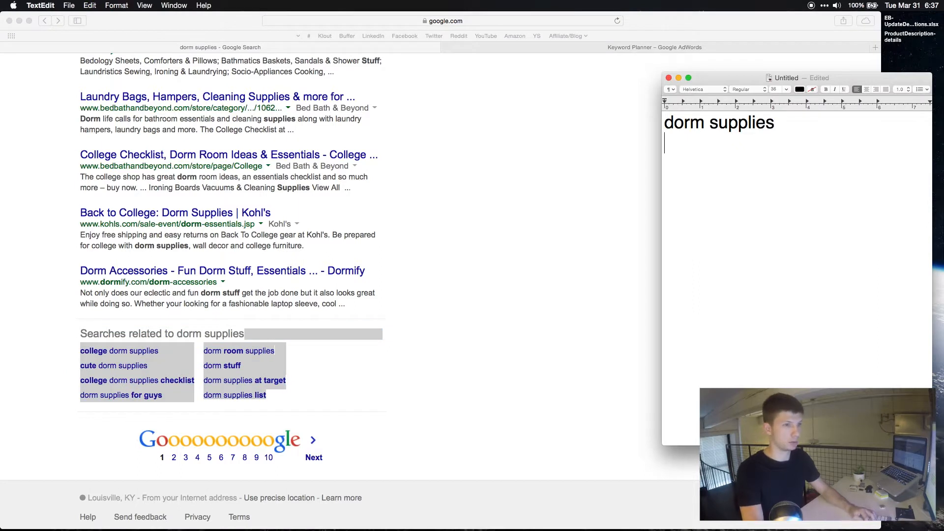
key(super+v)
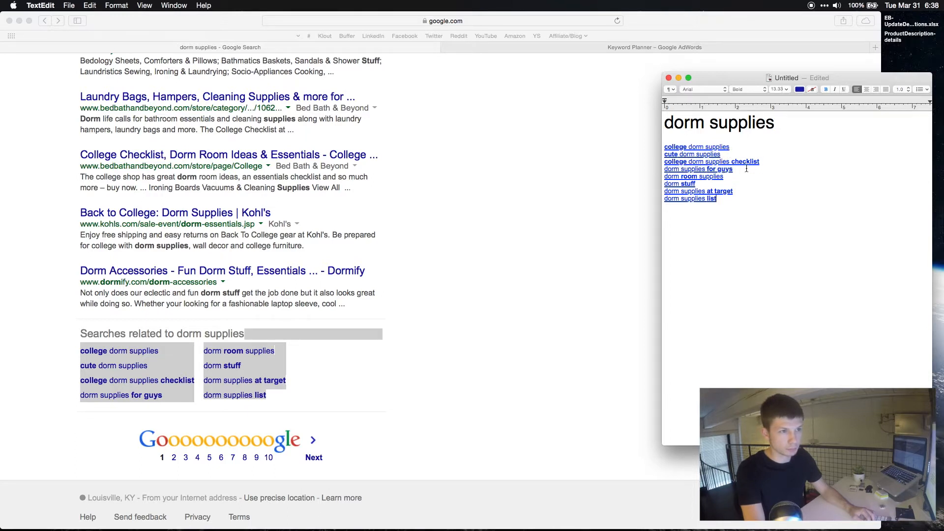
Delete the "dorm supplies for guys" line from the keyword list
drag(741, 170, 661, 170)
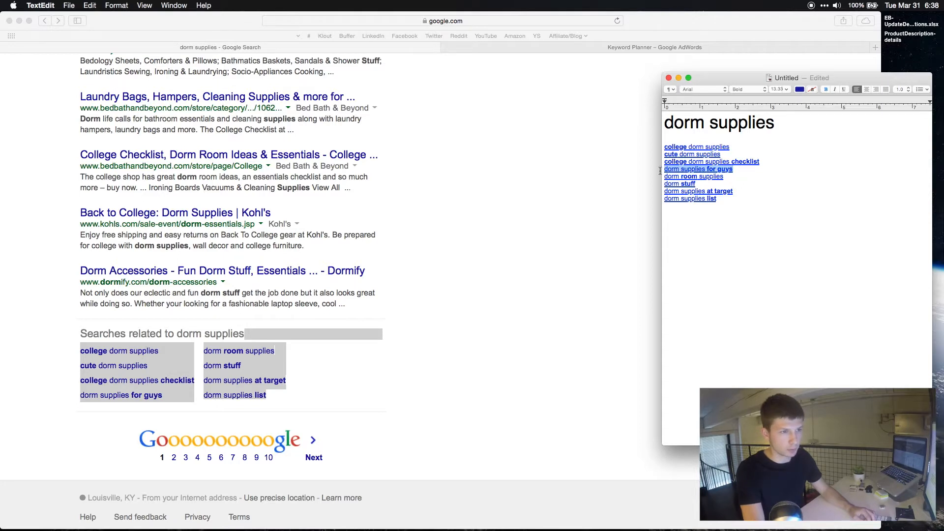
key(BackSpace)
key(BackSpace)
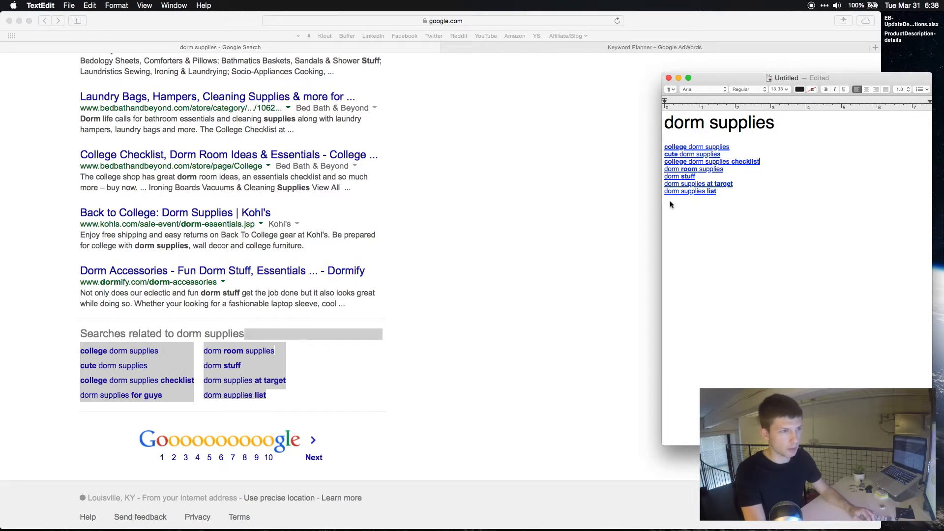
Open the related search "college dorm supplies checklist" in Safari and copy all its related searches into the TextEdit keyword list
click(329, 357)
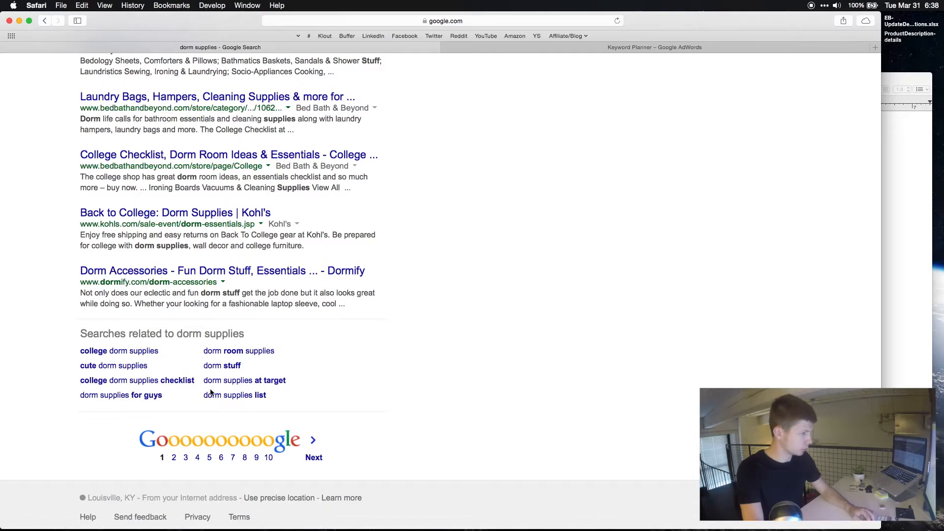
click(178, 380)
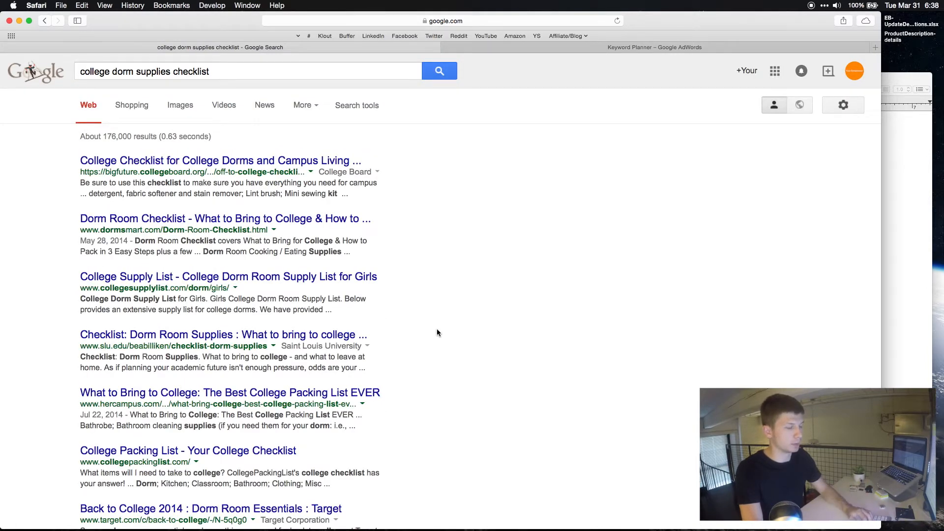
scroll(438, 332, down, 10)
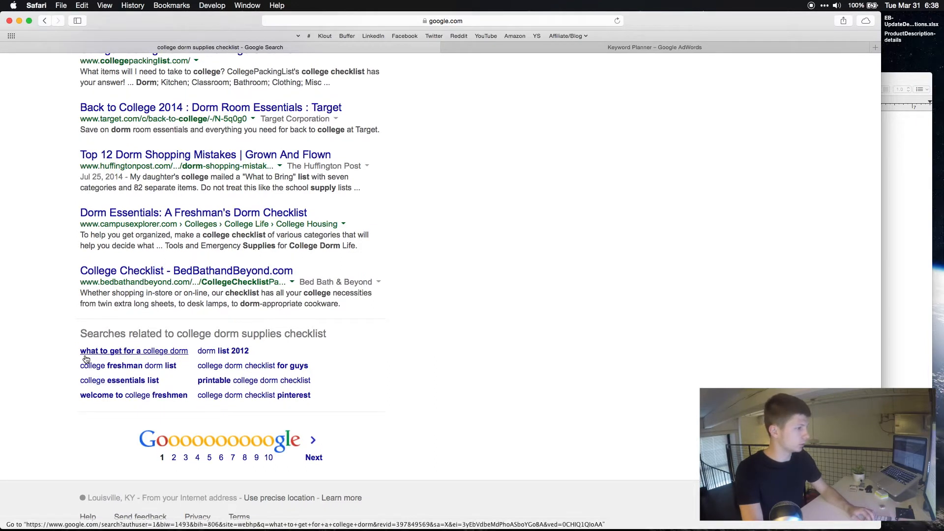
drag(319, 397, 79, 350)
key(super+c)
click(904, 213)
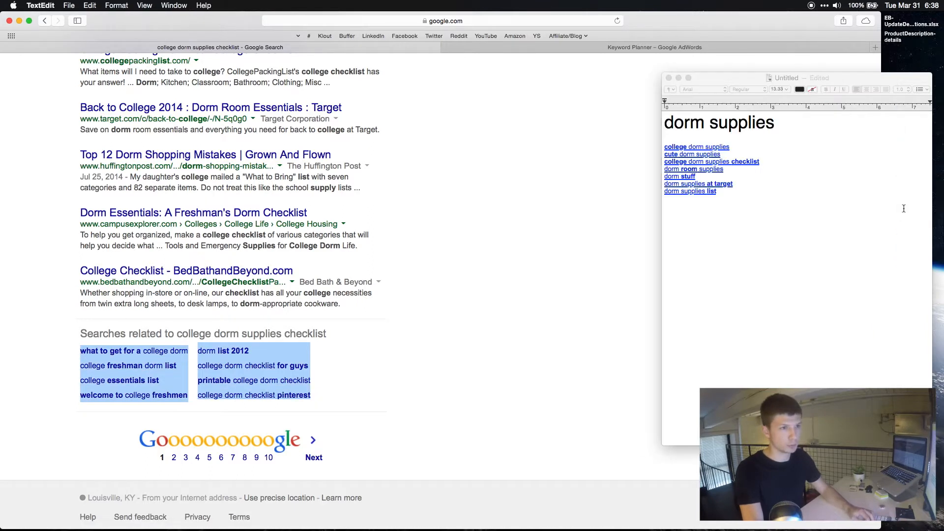
key(super+v)
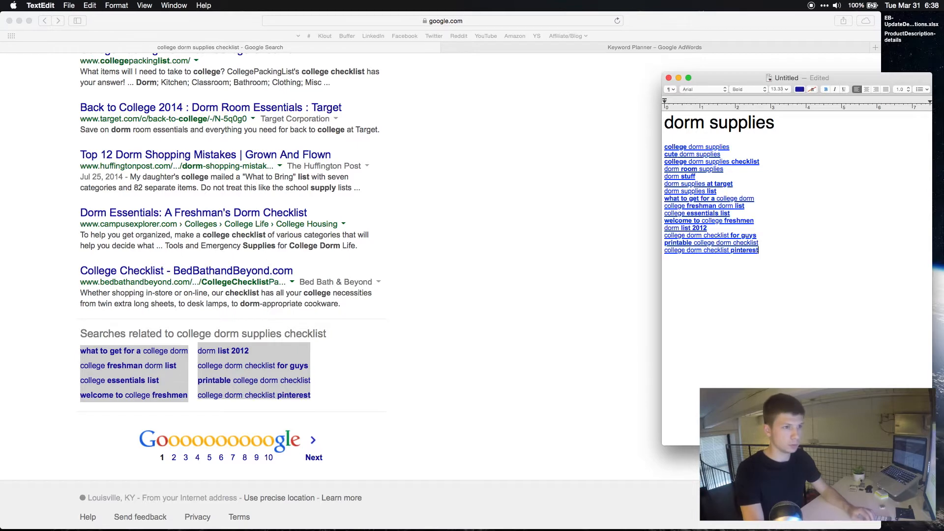
Remove the "dorm list 2012" line from the keyword list in TextEdit and return to Safari
click(480, 384)
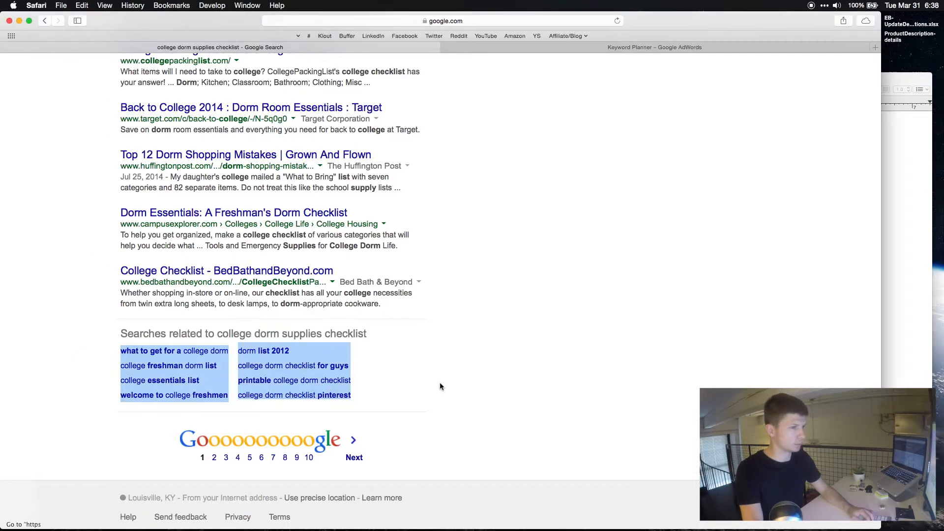
click(907, 329)
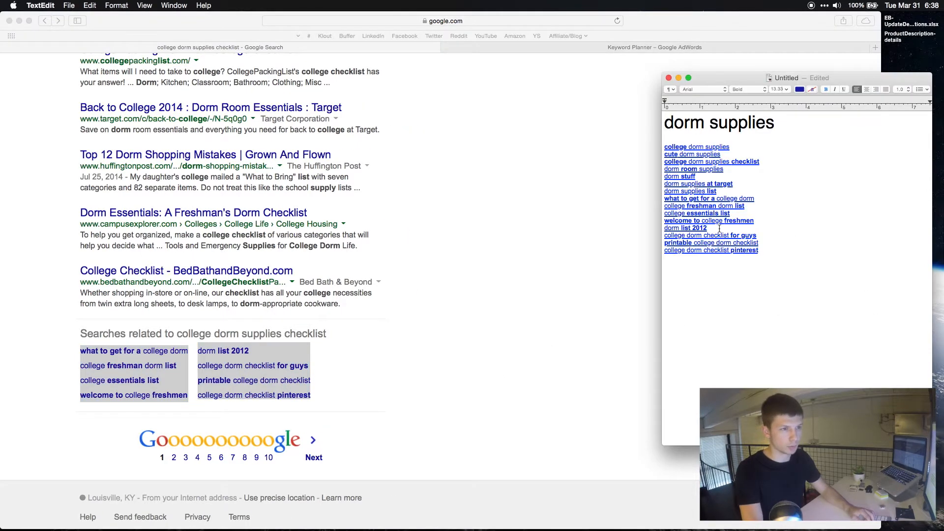
click(440, 405)
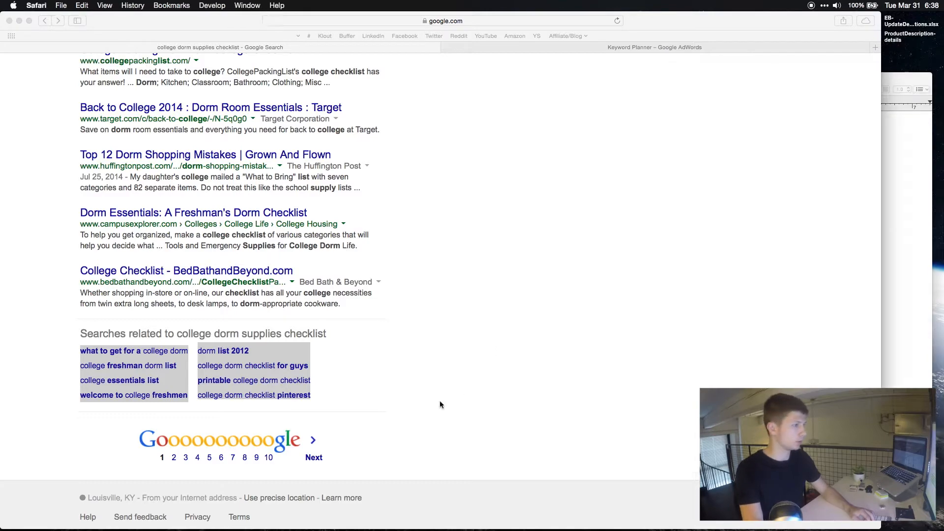
Go back to the dorm supplies results and open the related search "dorm stuff"
key(super+bracketleft)
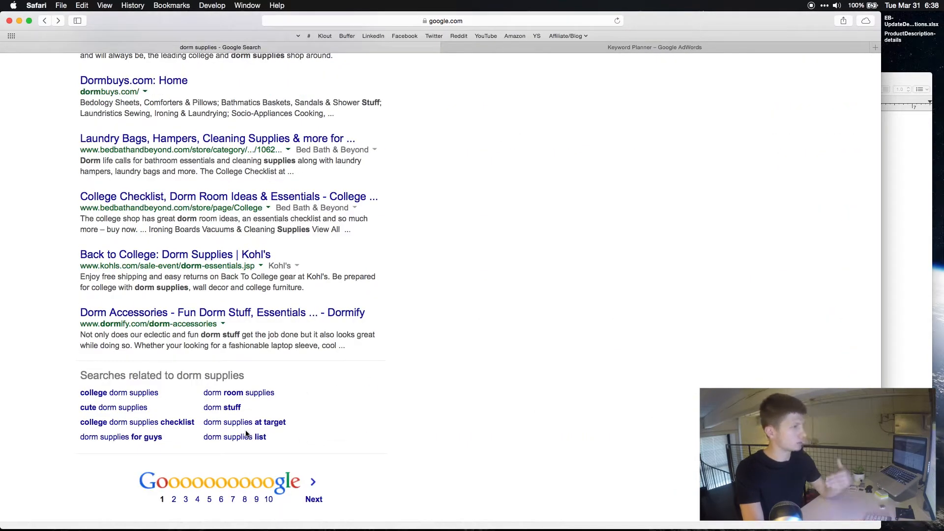
scroll(282, 339, up, 8)
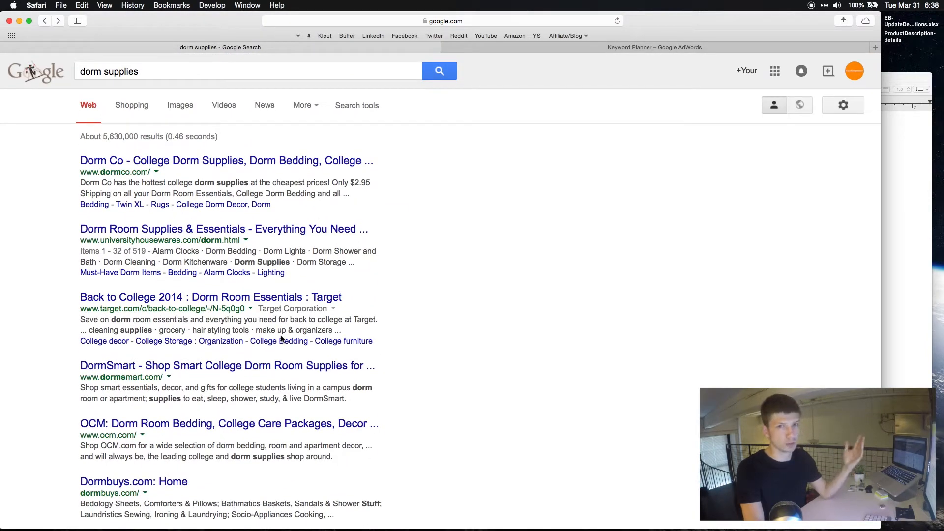
scroll(355, 358, down, 3)
scroll(355, 358, down, 10)
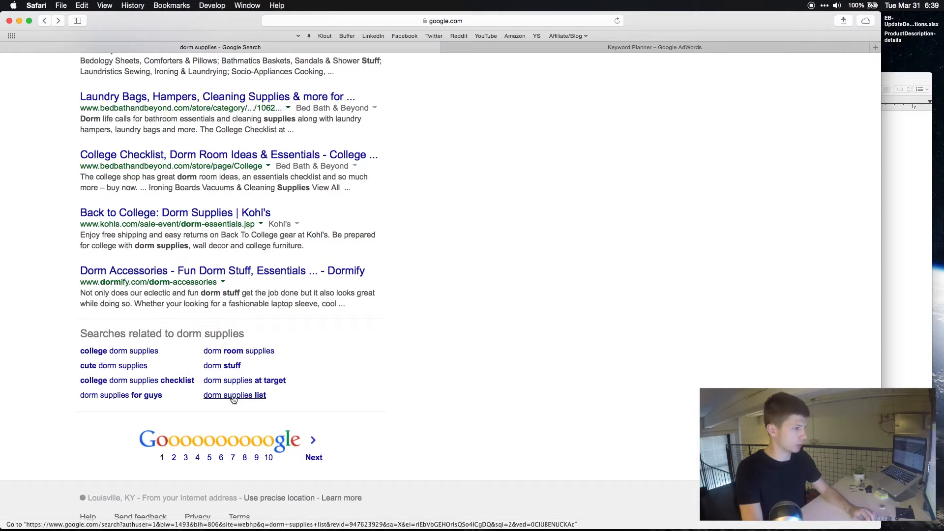
click(228, 368)
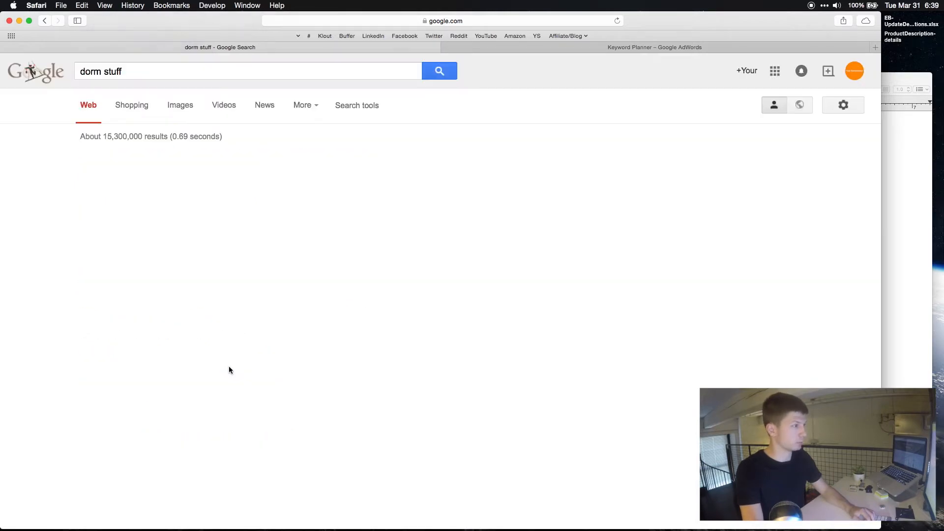
Copy the searches related to dorm stuff to the end of the TextEdit list after a blank line, and delete "dorm stuff for guys"
scroll(303, 374, down, 10)
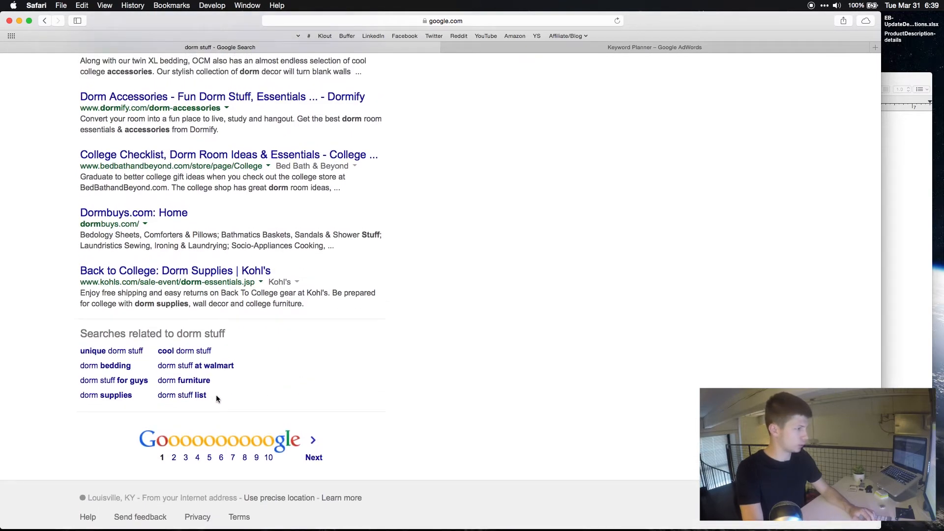
drag(216, 395, 66, 351)
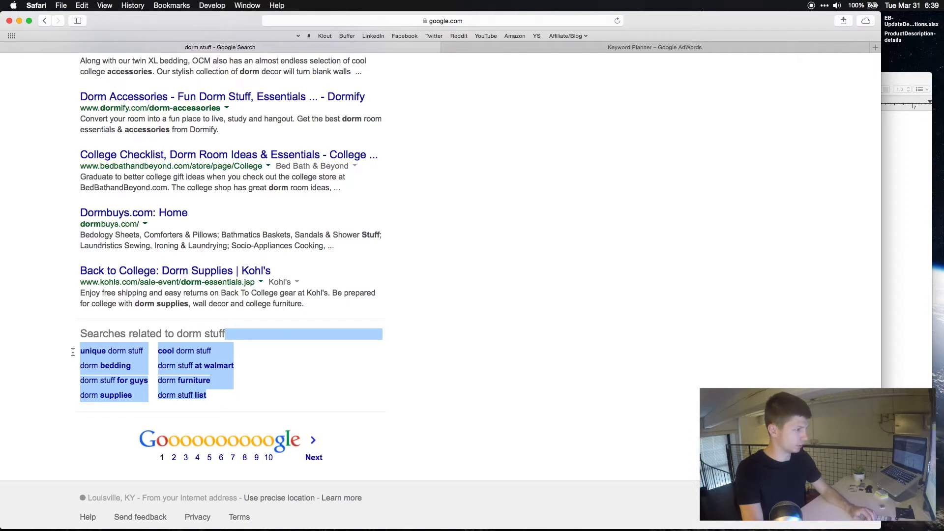
key(super+c)
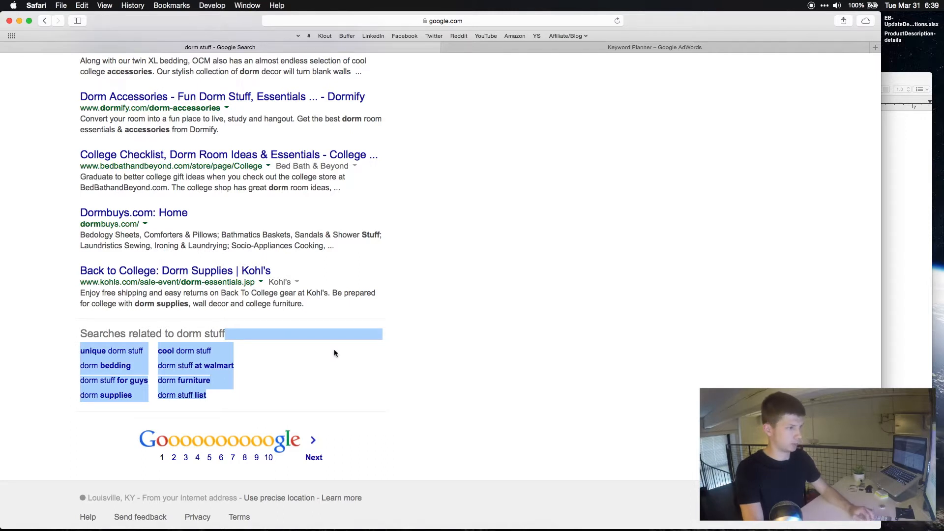
click(909, 350)
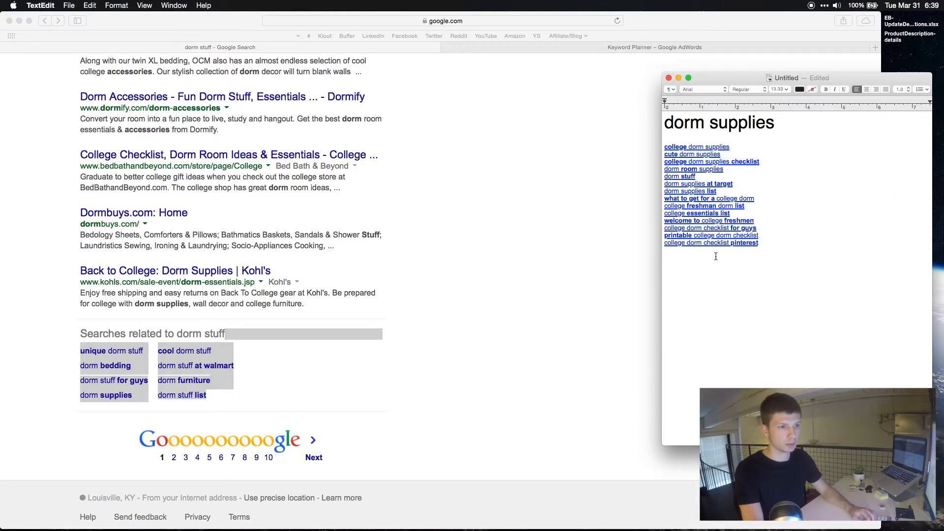
key(Return)
key(Return)
key(super+v)
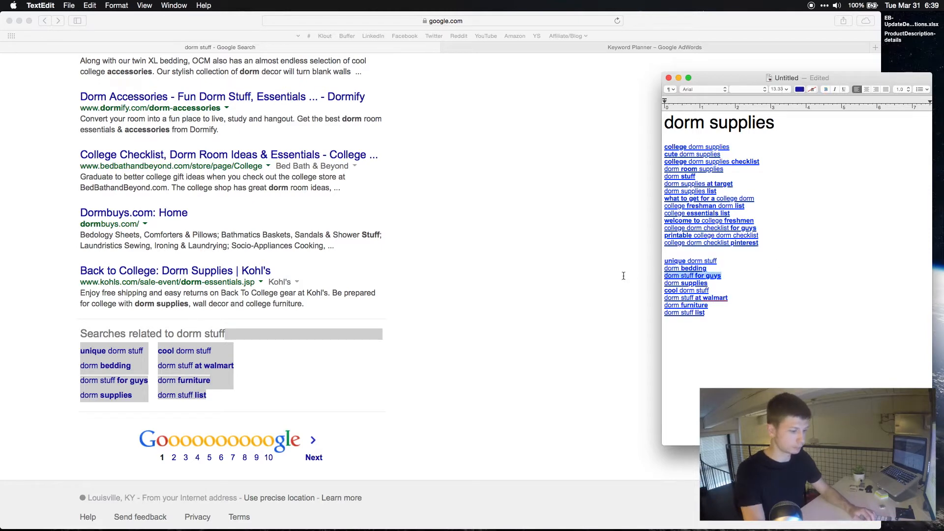
Switch to the AdWords Keyword Planner page in Safari and expand the search for new keyword and ad group ideas
click(417, 307)
key(ctrl+Tab)
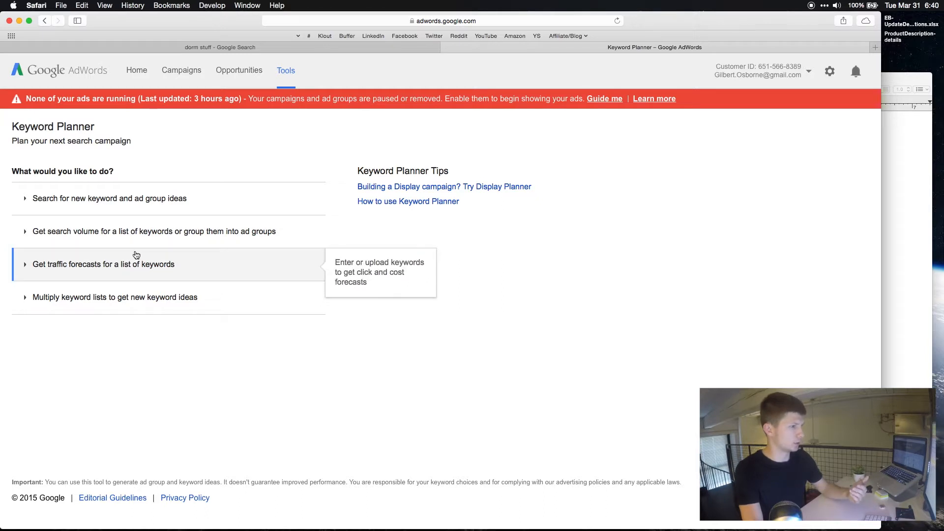
click(140, 198)
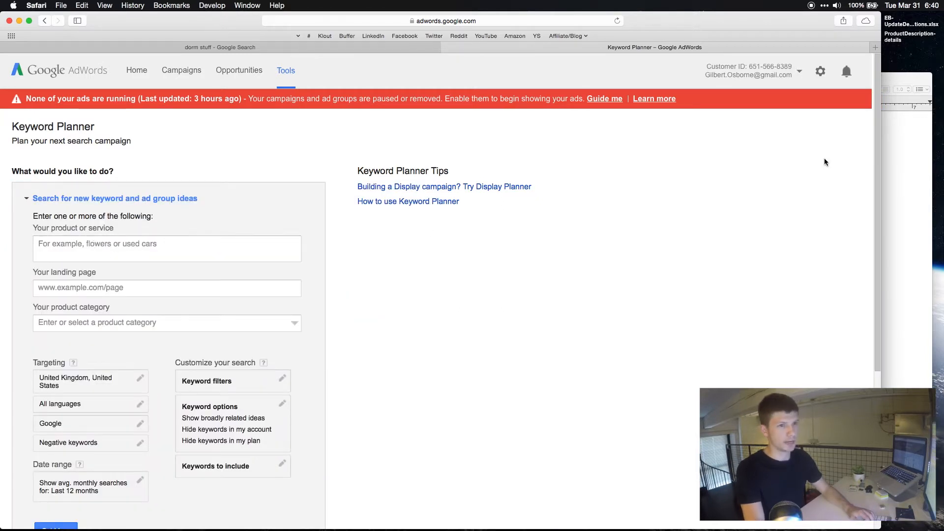
Copy the keywords from "college dorm supplies" through "dorm stuff list" in TextEdit into Keyword Planner's product or service field
click(899, 240)
drag(721, 314, 662, 148)
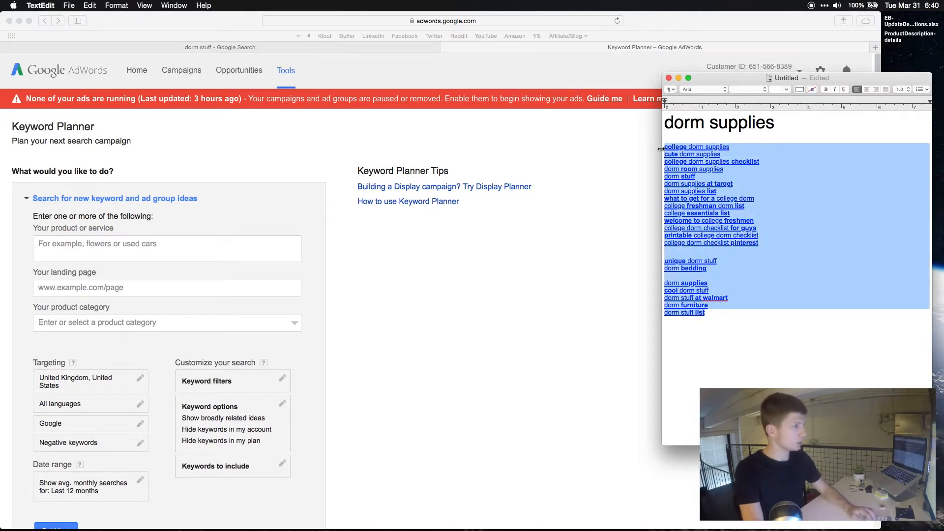
click(66, 246)
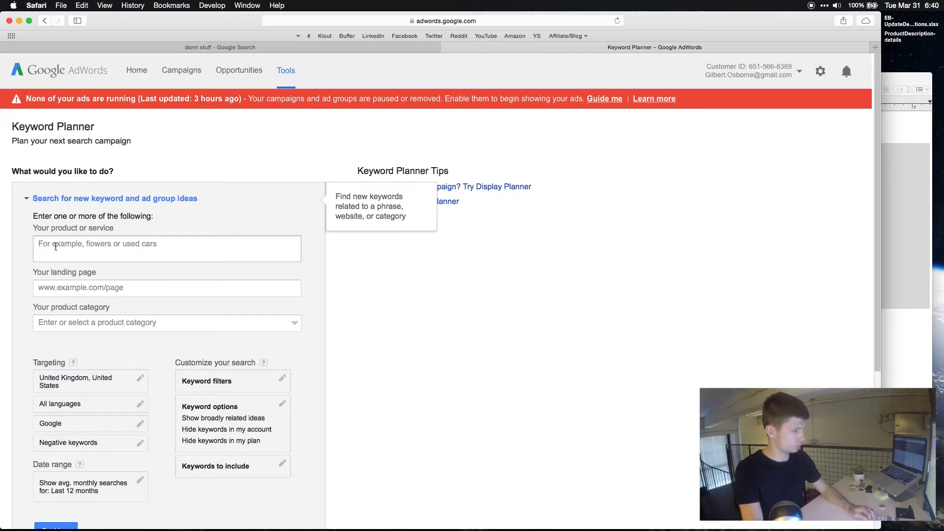
click(56, 246)
key(super+v)
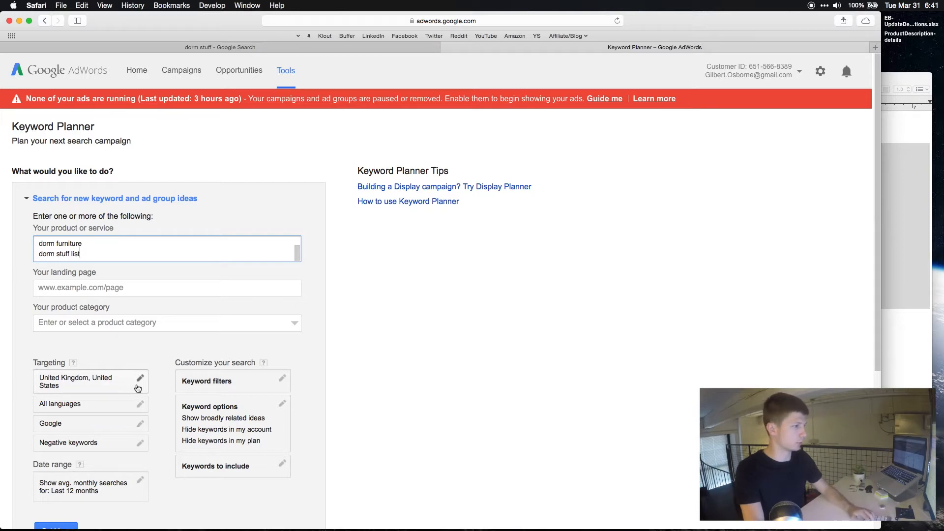
Get ideas for the entered keywords and look over the suggested ad groups
scroll(138, 388, down, 3)
click(68, 458)
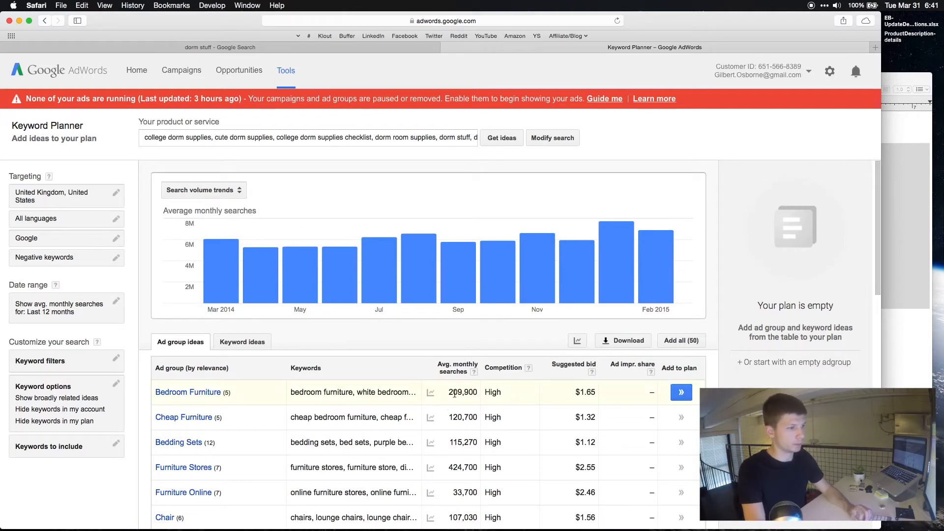
scroll(458, 416, down, 2)
scroll(457, 410, down, 1)
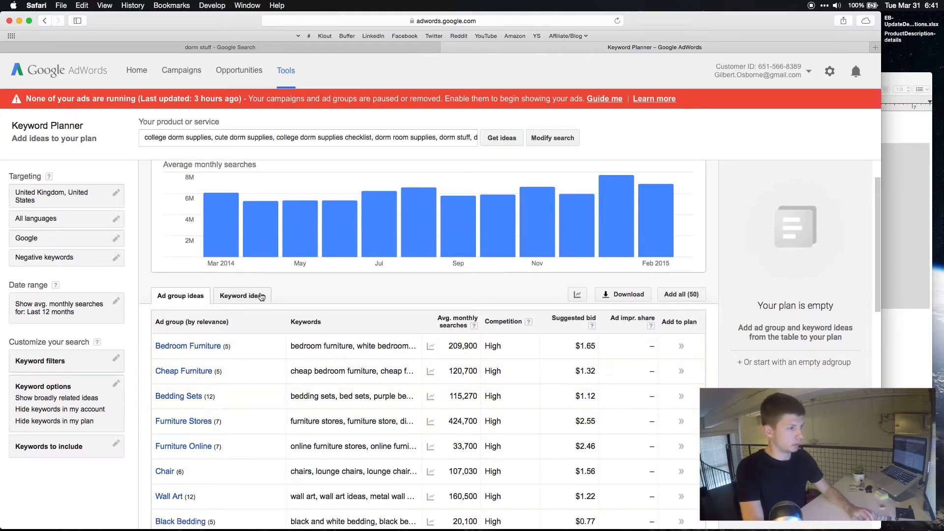
Display the keyword ideas for the entered search terms and download their historical statistics as an Excel CSV file
click(262, 297)
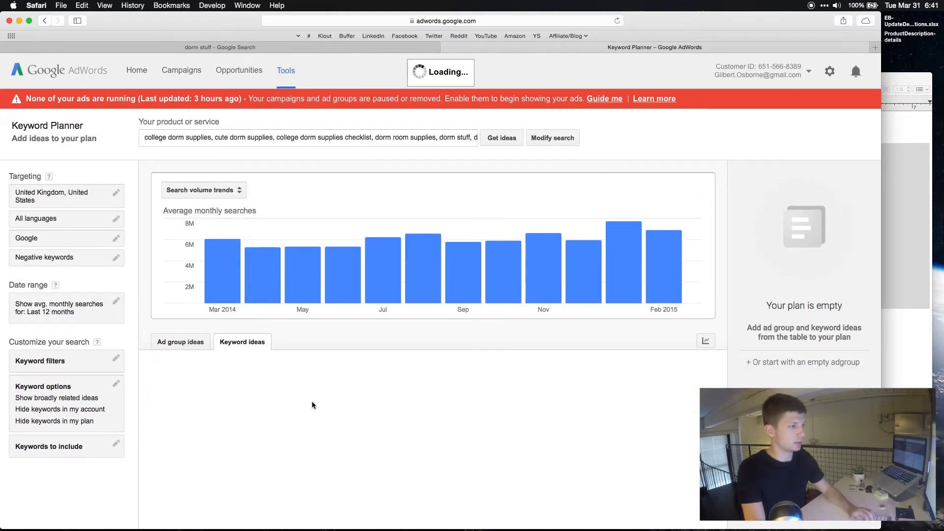
scroll(312, 405, down, 6)
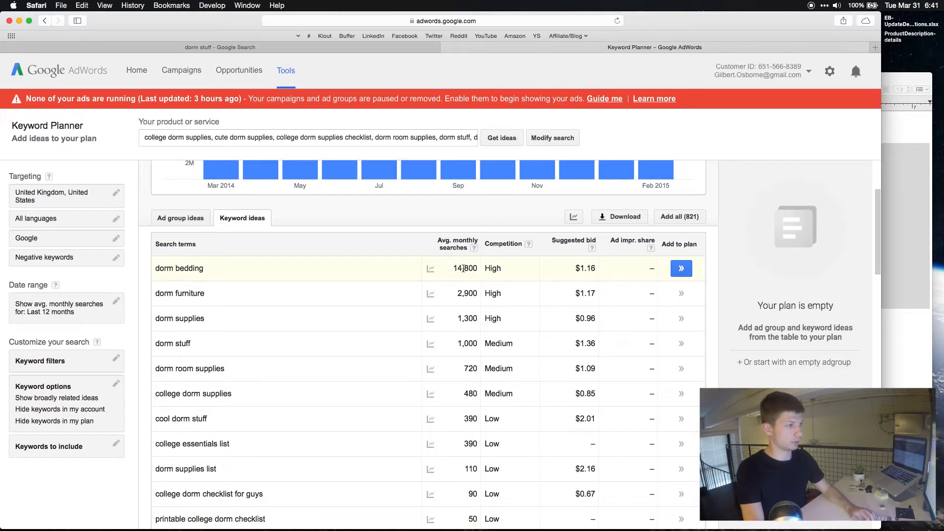
scroll(448, 325, down, 5)
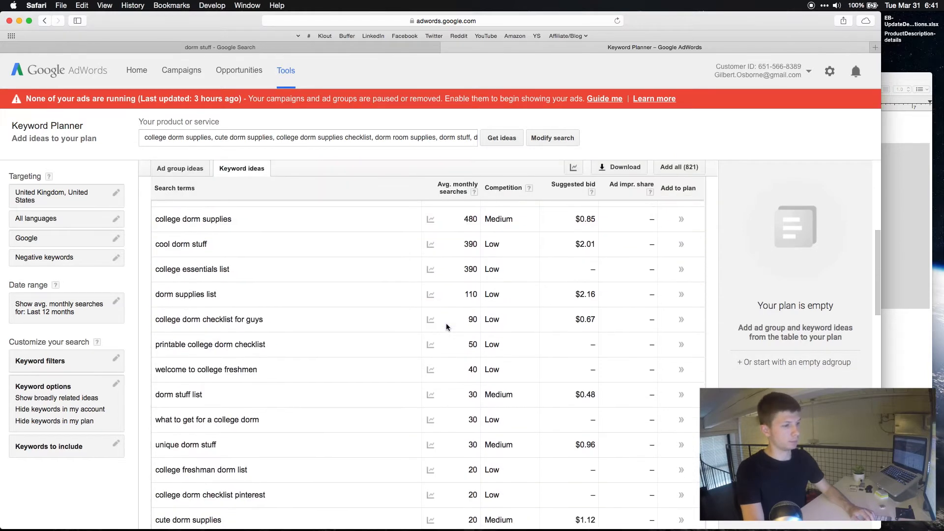
scroll(447, 325, down, 10)
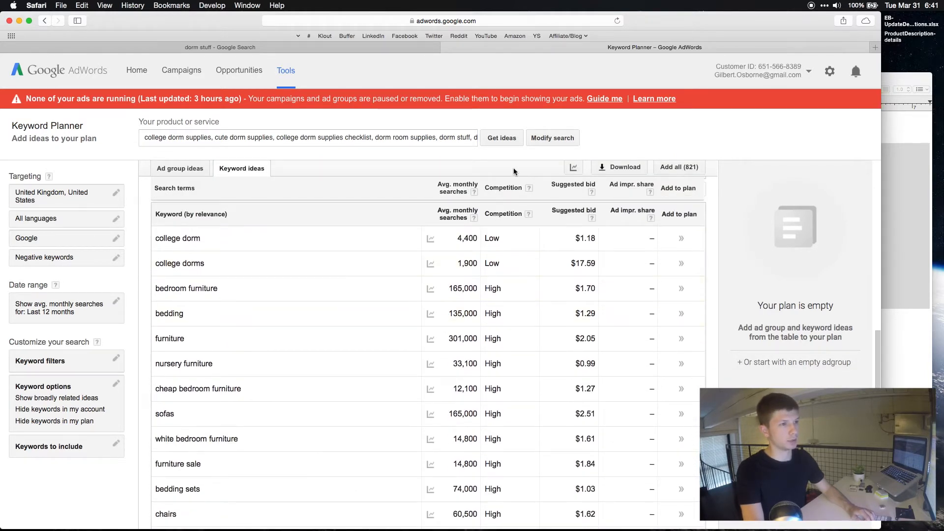
scroll(566, 170, up, 10)
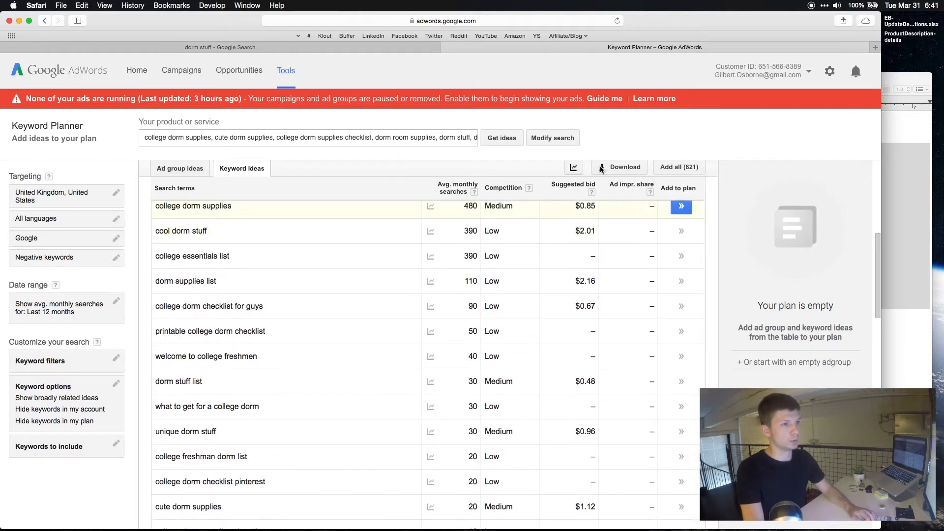
click(619, 170)
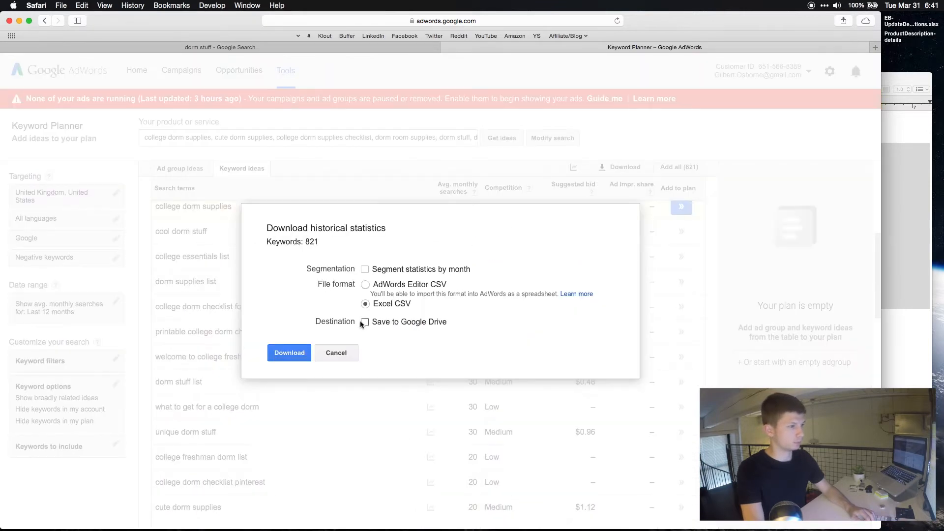
click(300, 354)
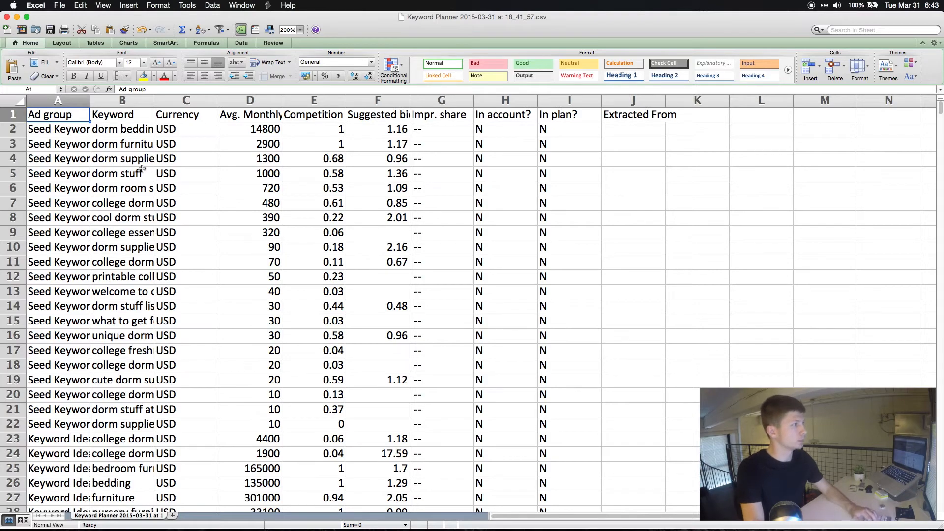
Delete the Ad group column from the downloaded spreadsheet and widen the Keyword column to fit the full keywords
click(67, 102)
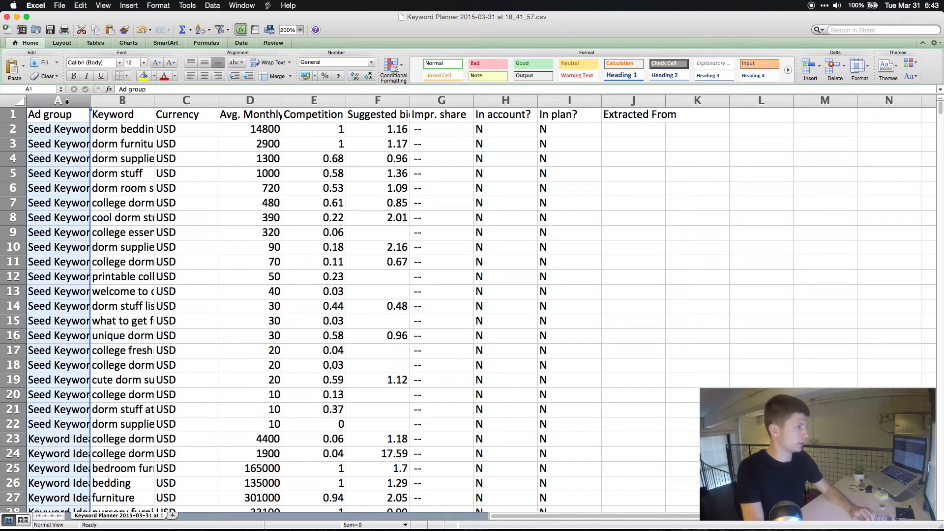
scroll(64, 247, down, 15)
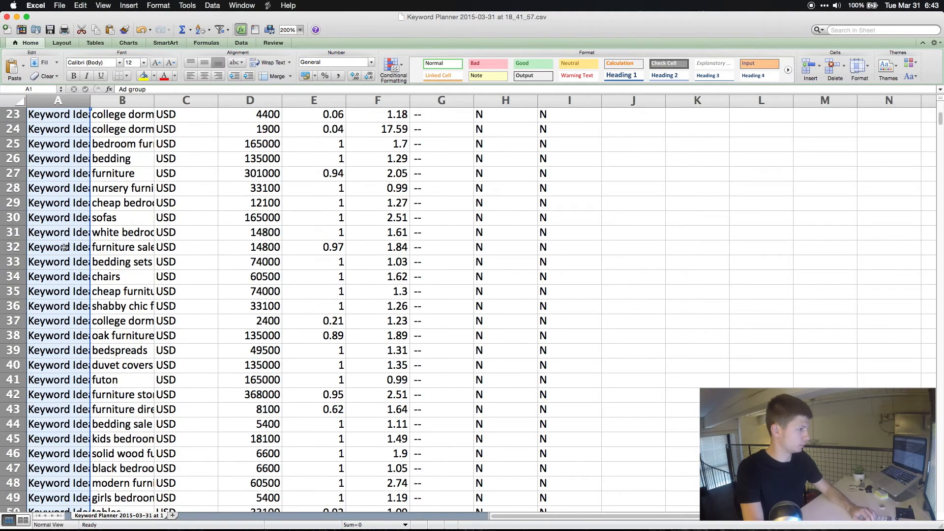
scroll(64, 247, up, 15)
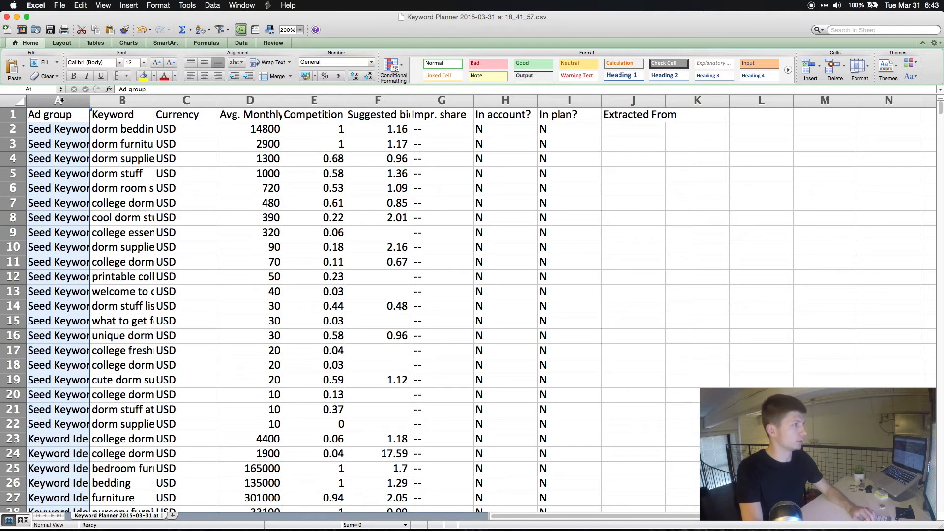
right_click(61, 102)
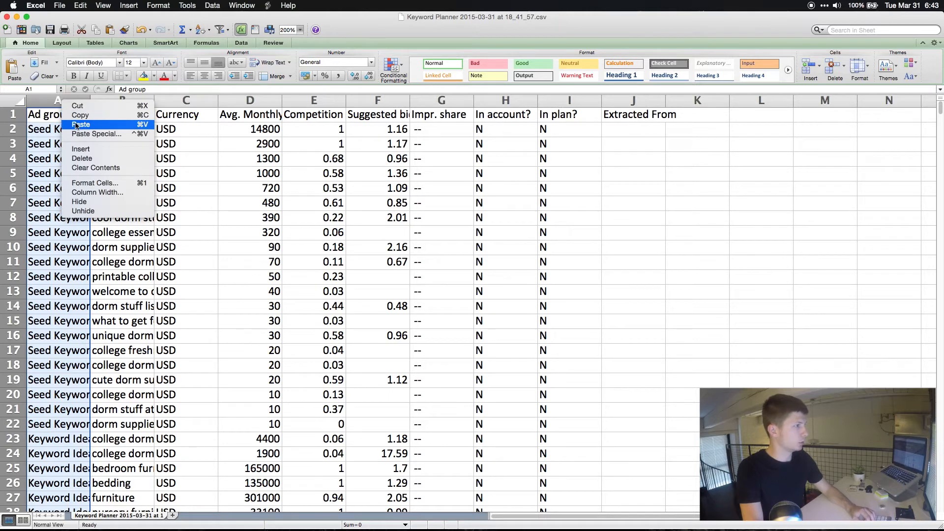
click(82, 161)
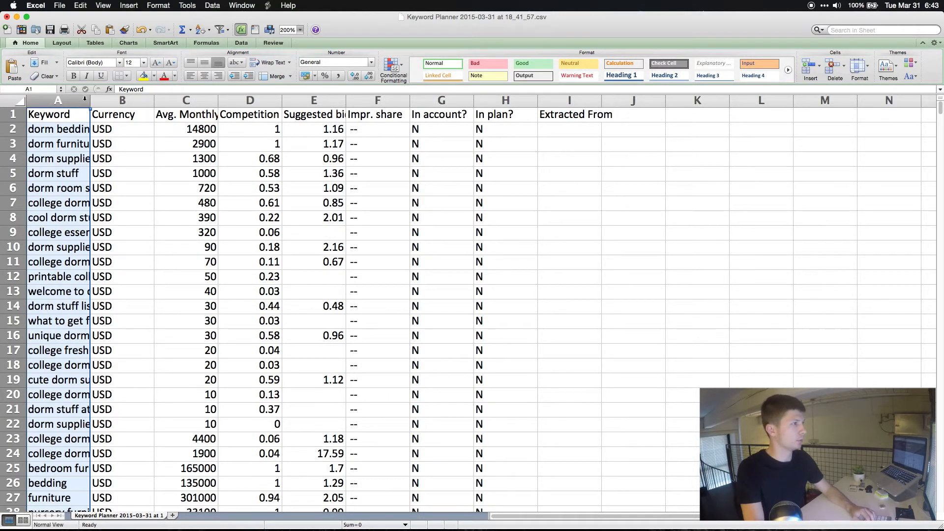
drag(90, 100, 182, 102)
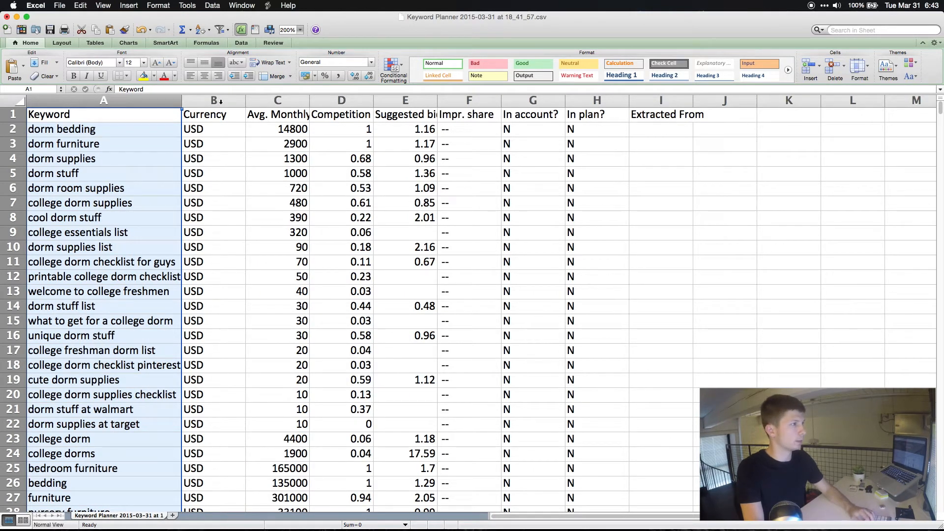
Delete the Currency column from the keyword spreadsheet
click(218, 101)
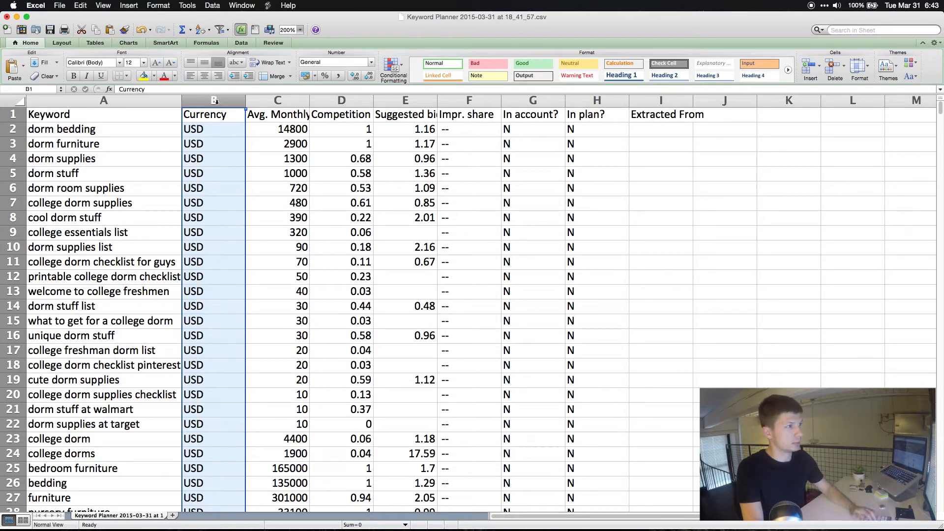
right_click(216, 102)
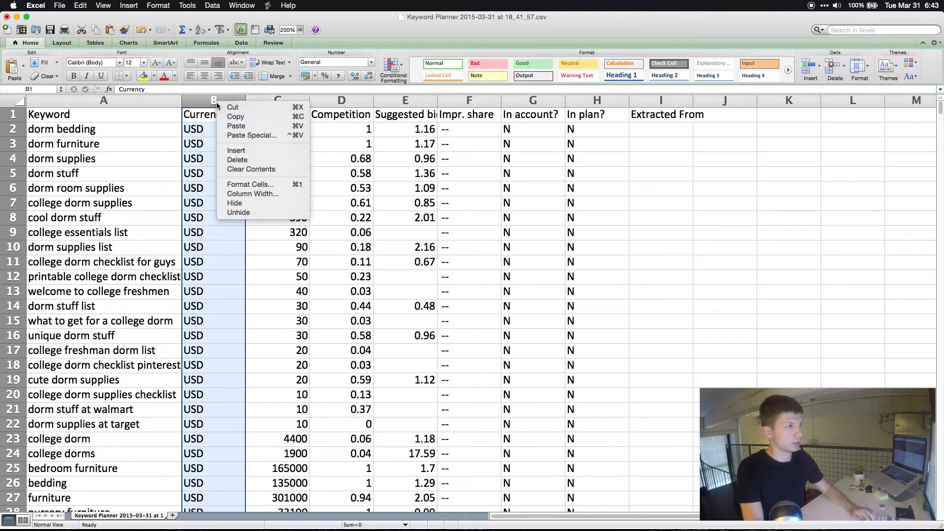
click(242, 160)
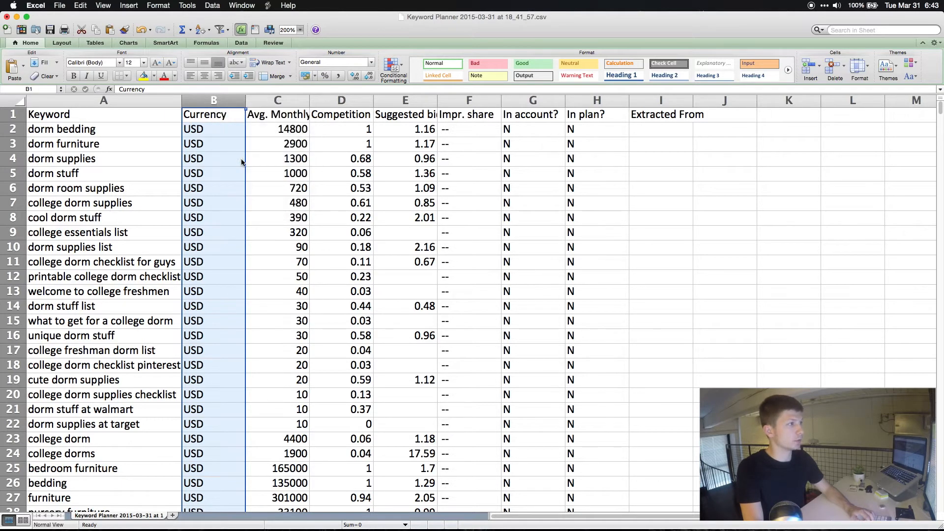
click(294, 173)
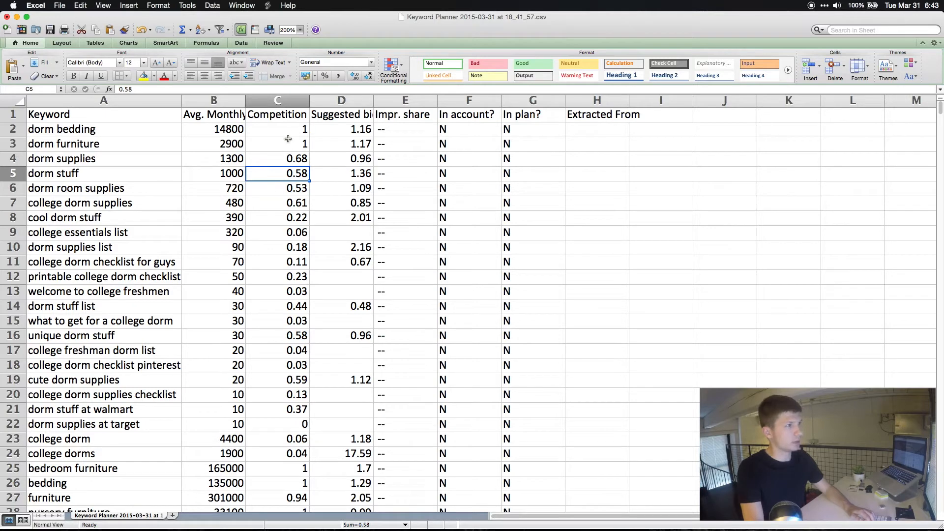
Examine the Competition values for the dorm keywords alongside their suggested bids
click(284, 117)
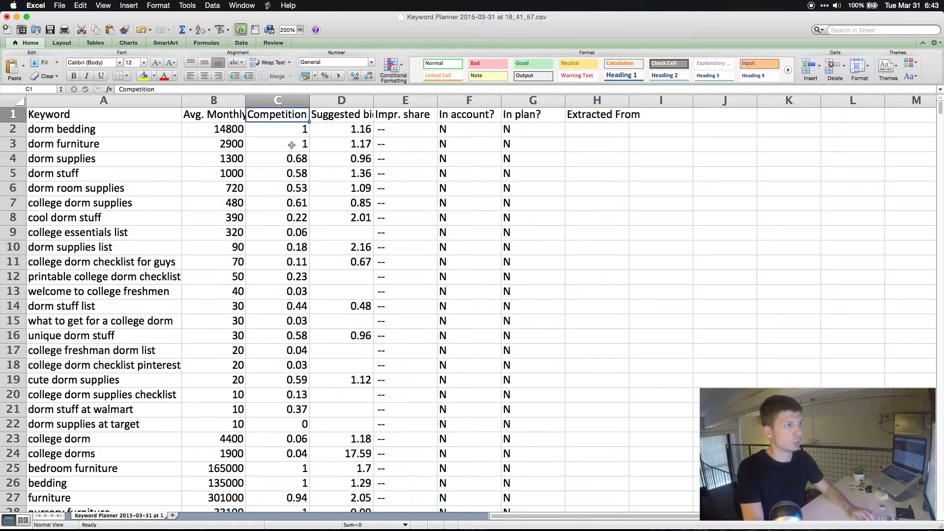
drag(294, 127, 294, 220)
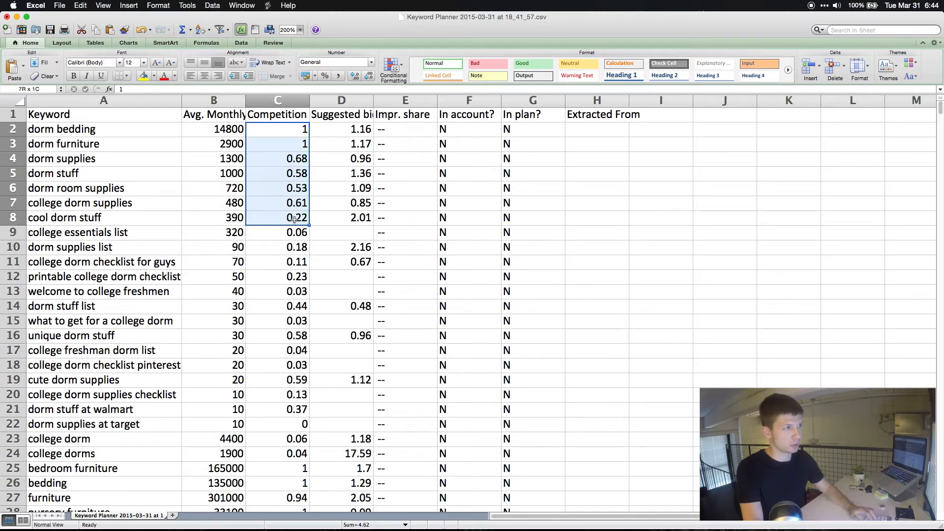
click(343, 135)
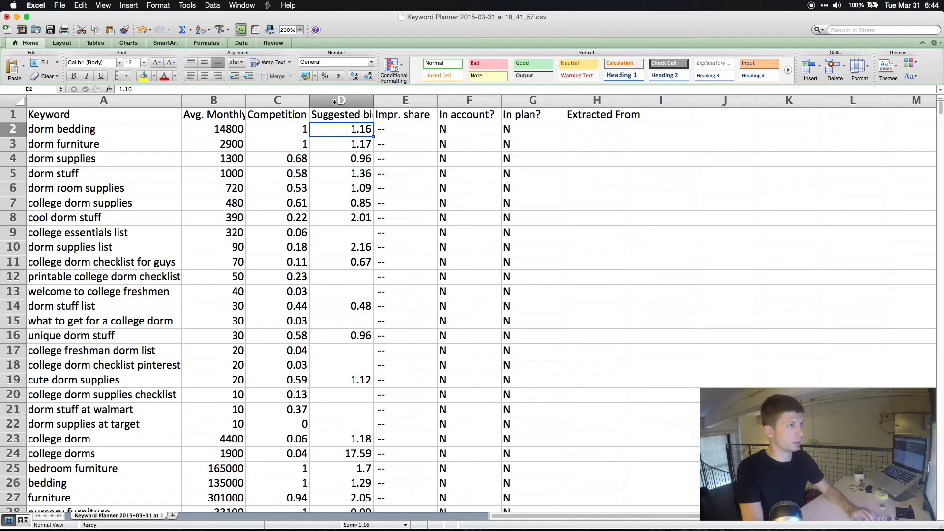
click(295, 157)
scroll(300, 263, down, 5)
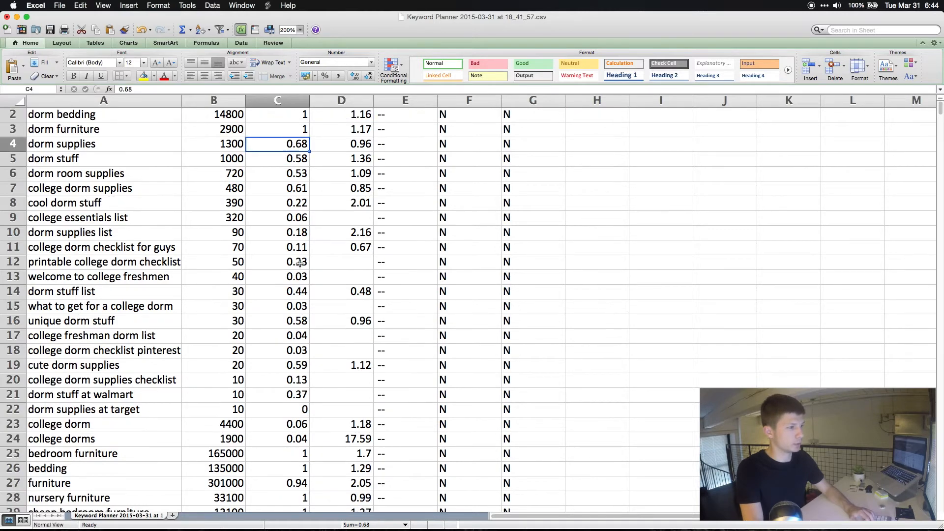
scroll(300, 263, up, 5)
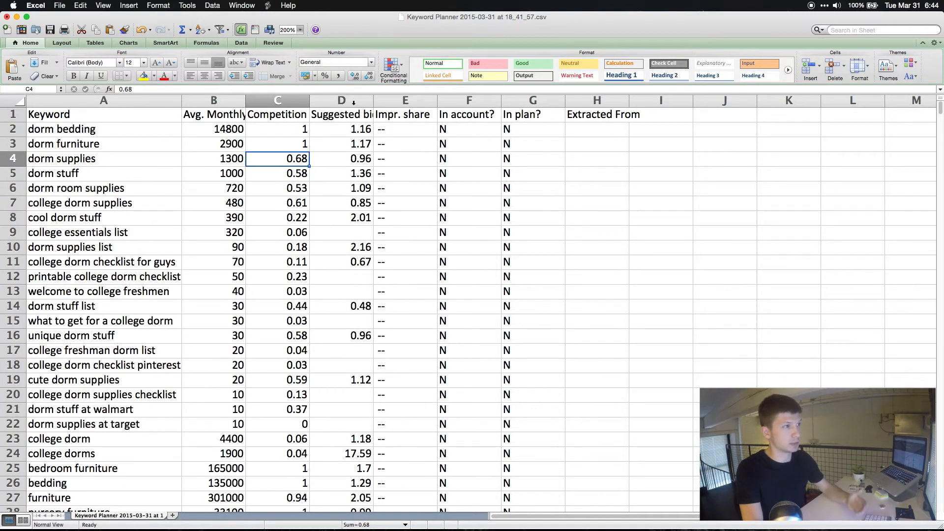
Delete the columns from Suggested bid through Extracted From, keeping only Keyword, Avg. Monthly Searches and Competition
drag(352, 102, 604, 98)
right_click(546, 102)
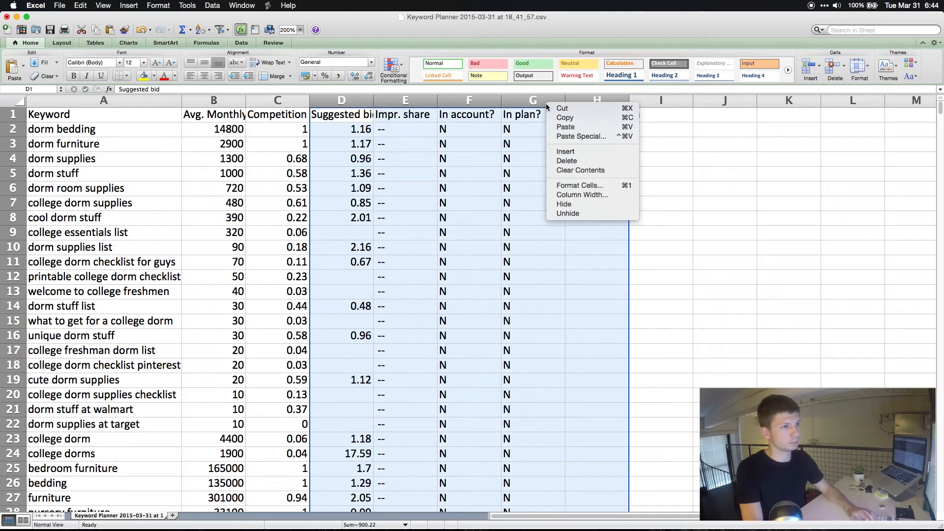
click(567, 164)
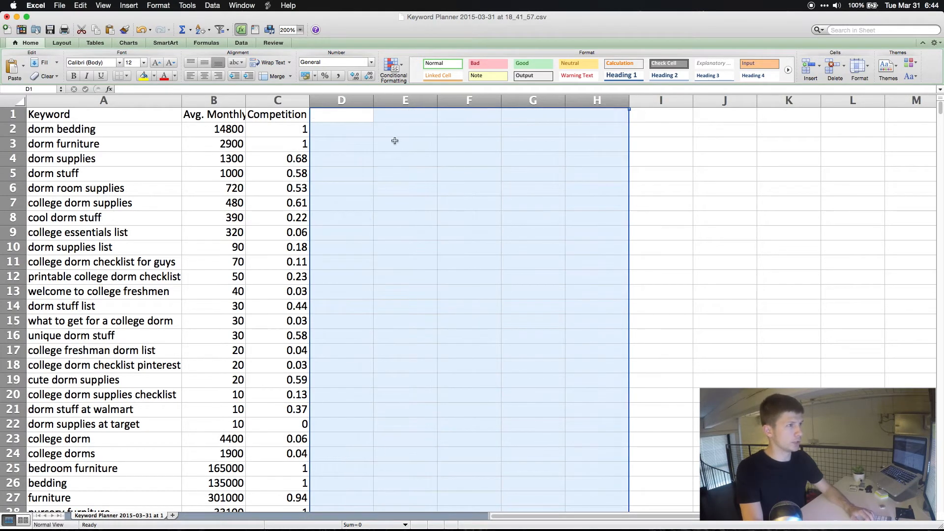
click(341, 102)
click(396, 102)
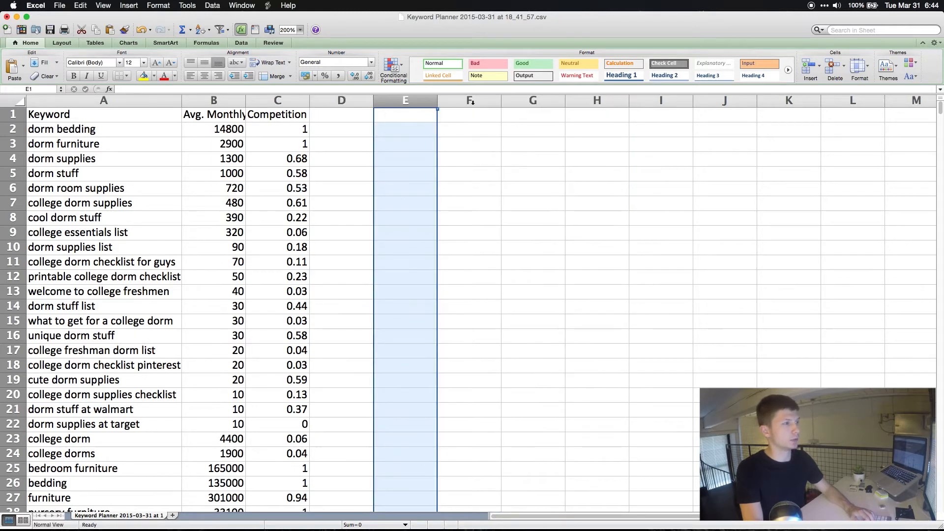
click(469, 101)
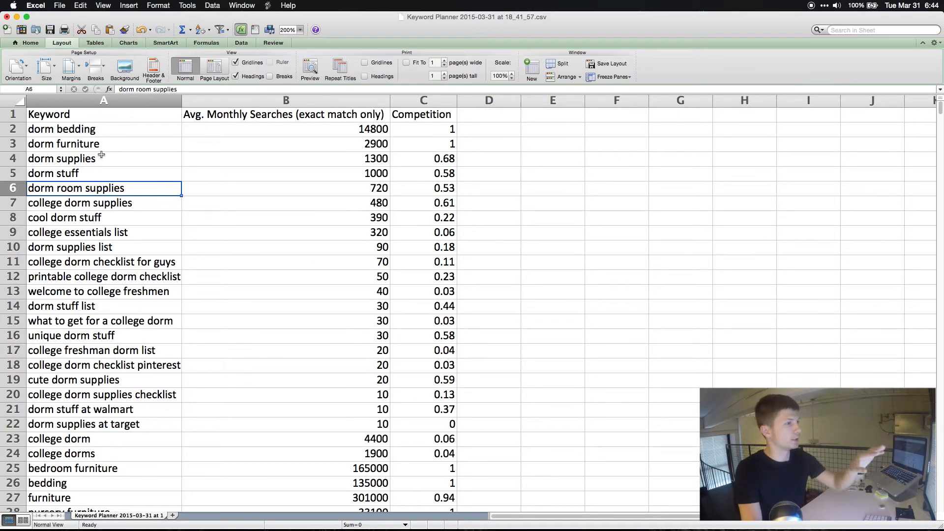
Freeze the top row of the sheet and check that the column headers stay in view down the list
scroll(101, 155, down, 1)
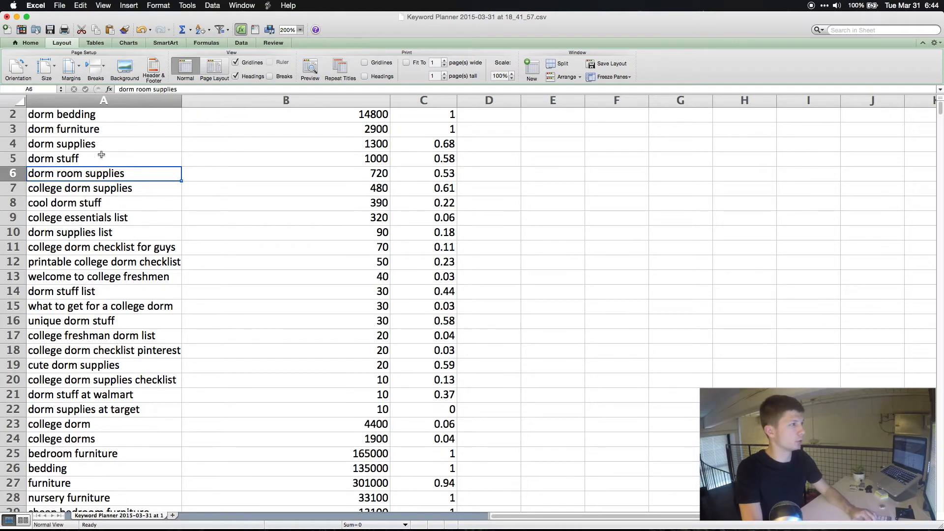
scroll(101, 155, down, 10)
scroll(101, 155, up, 10)
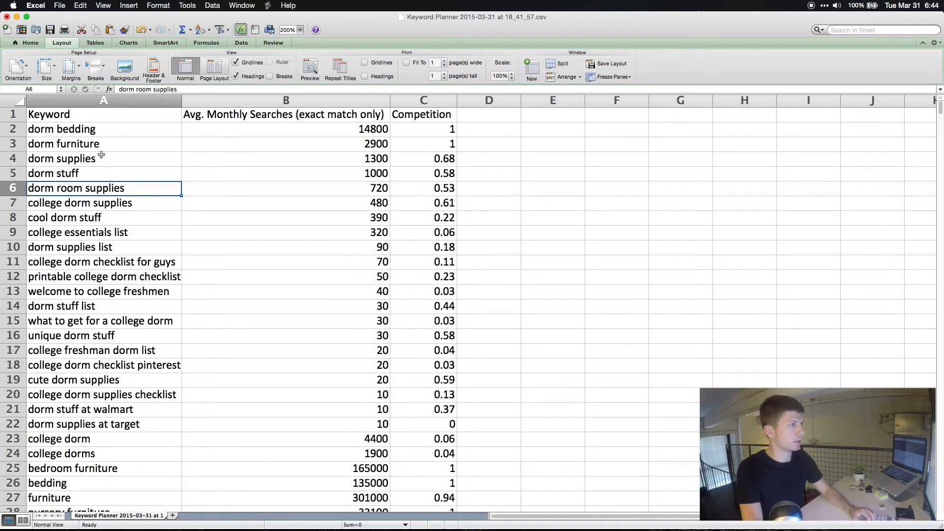
click(610, 77)
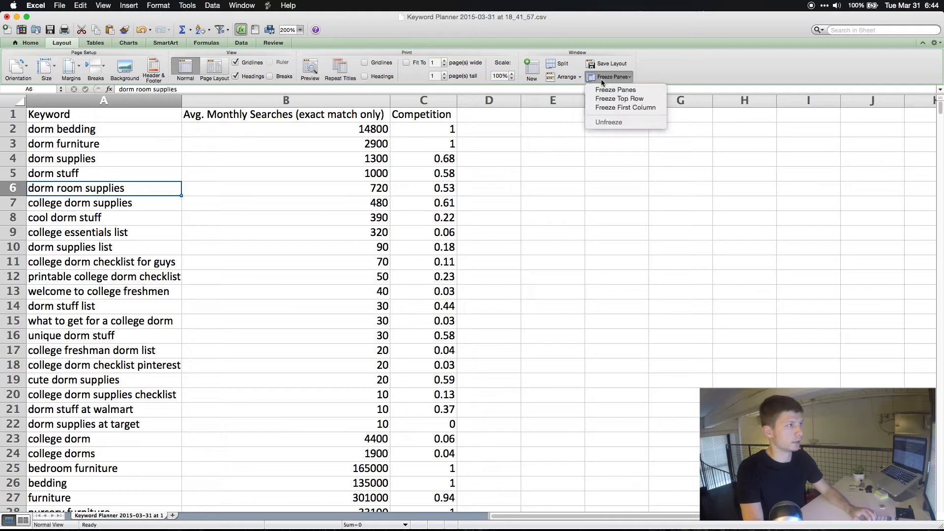
click(620, 98)
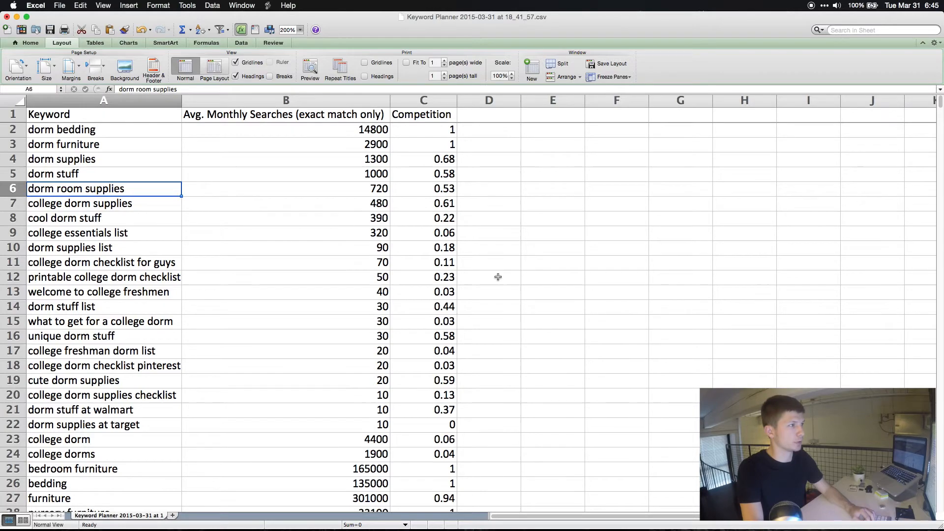
click(498, 277)
scroll(498, 277, down, 15)
scroll(498, 277, up, 15)
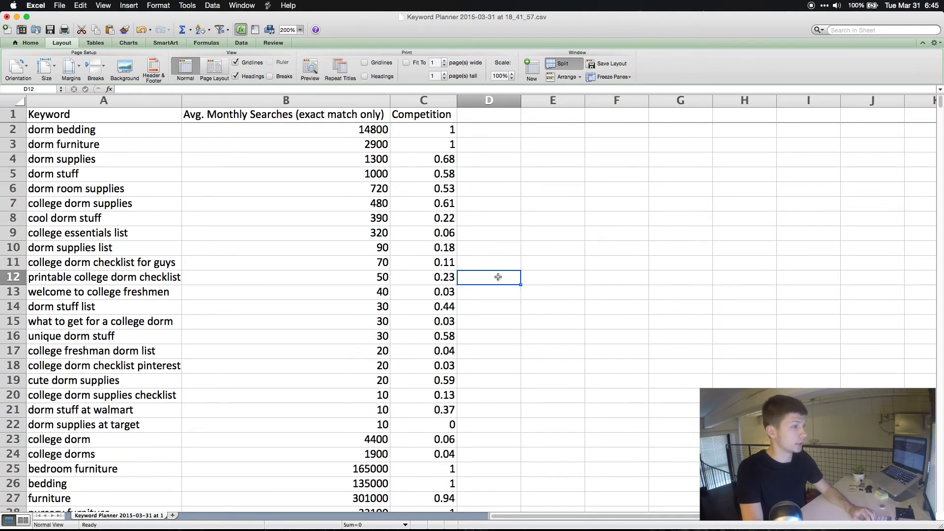
Add filters to the header row of the keyword sheet
click(351, 129)
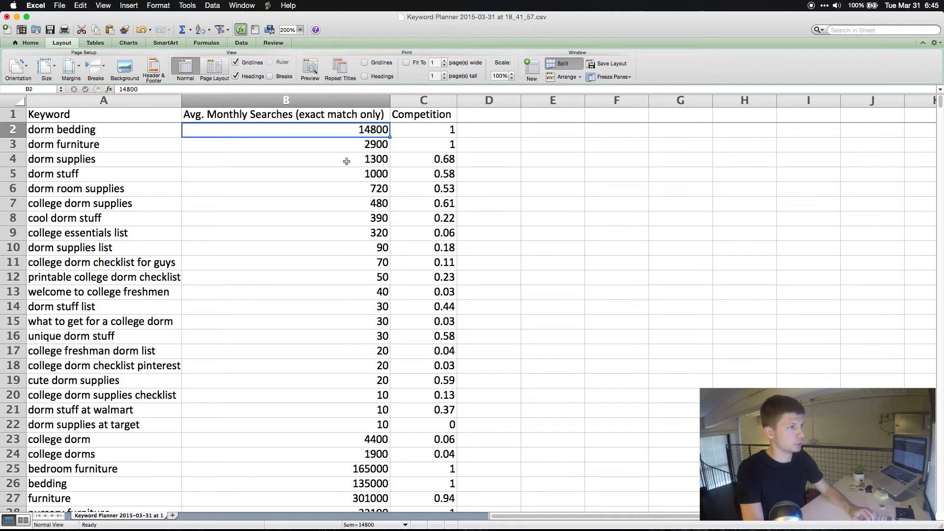
scroll(347, 161, down, 8)
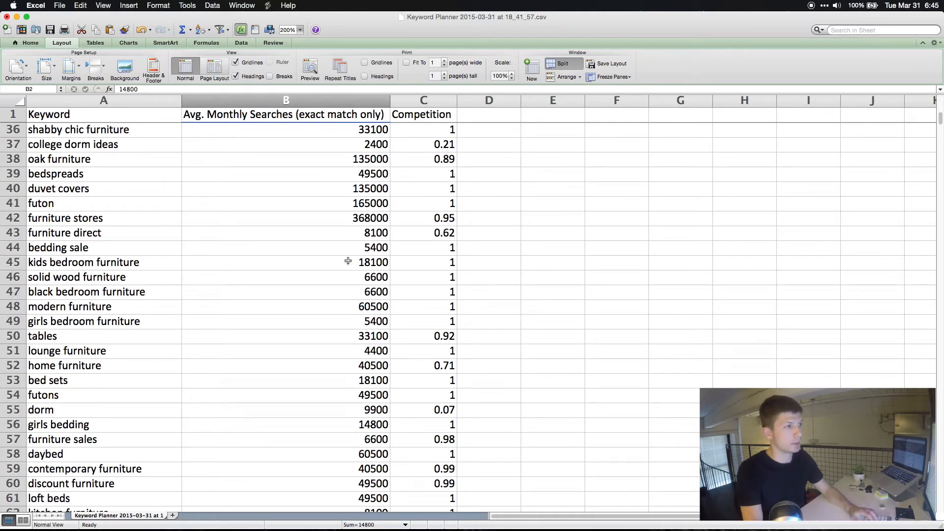
scroll(348, 261, up, 8)
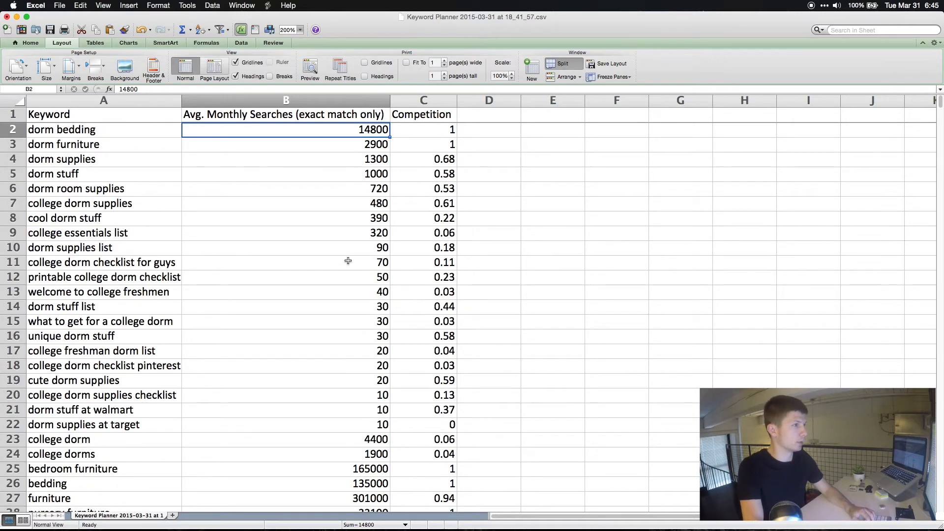
click(13, 114)
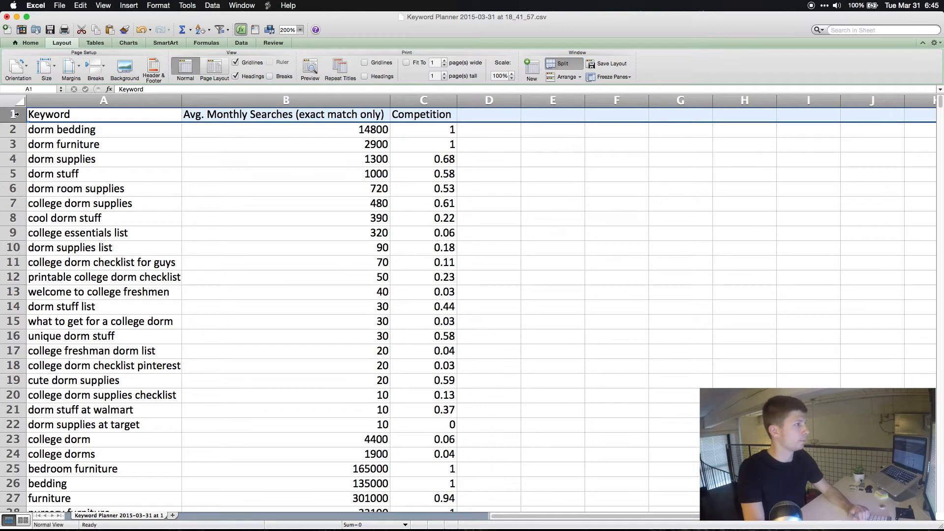
click(220, 31)
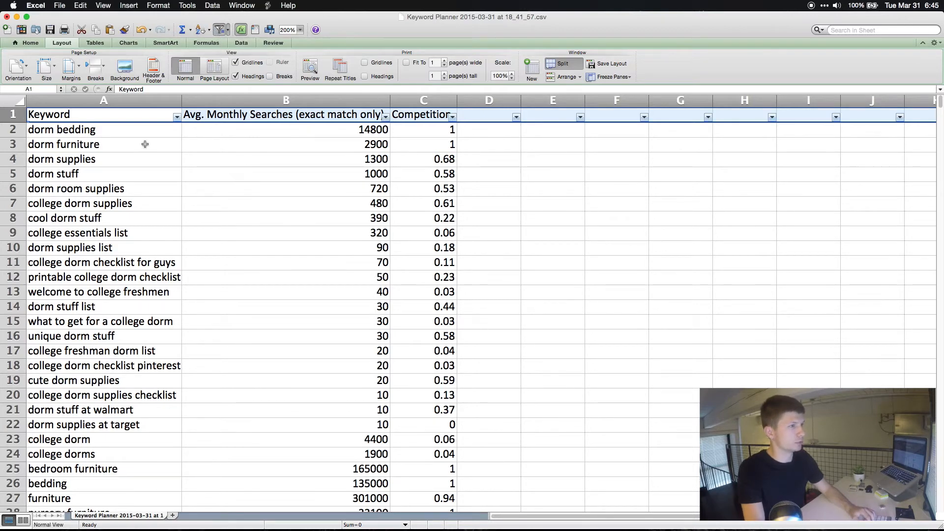
Sort the keyword list by Avg. Monthly Searches in descending order
click(334, 148)
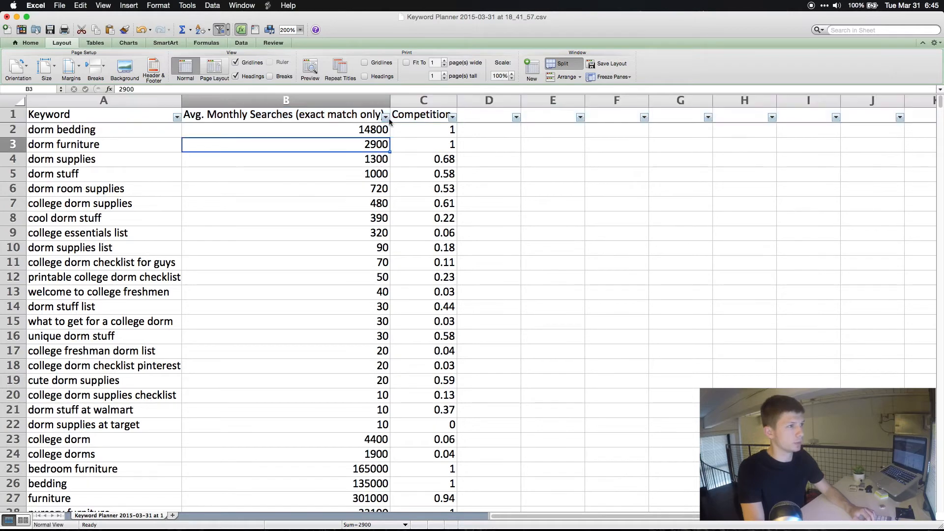
click(386, 117)
click(471, 146)
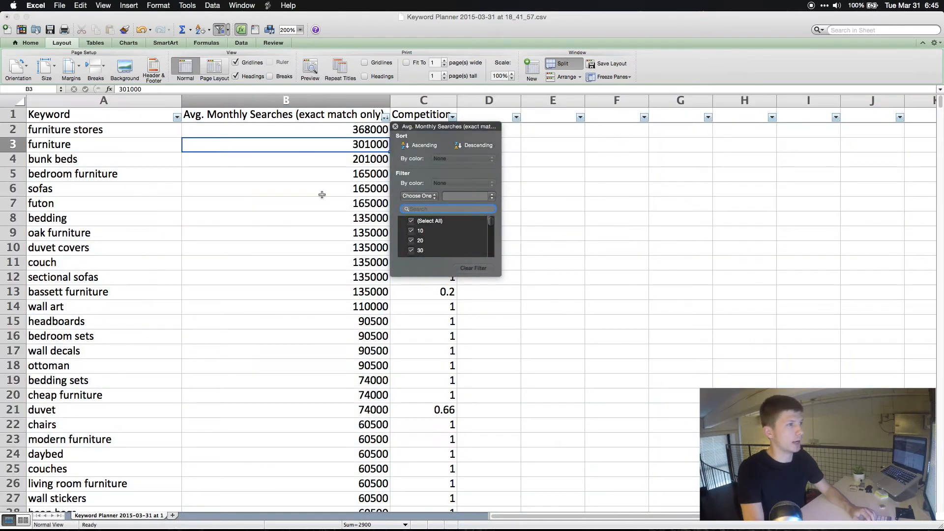
click(322, 195)
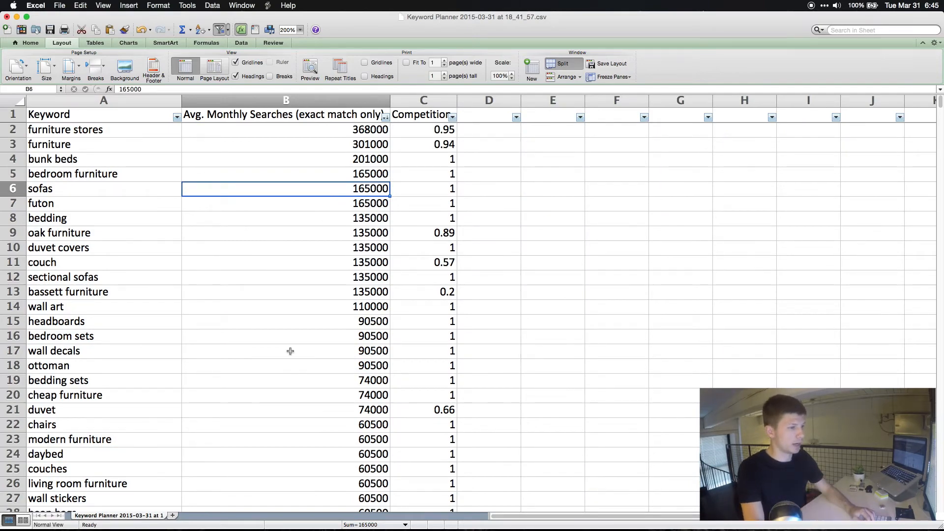
Delete rows 250 through 1197, keeping only keywords with at least 2900 average monthly searches
scroll(290, 351, down, 20)
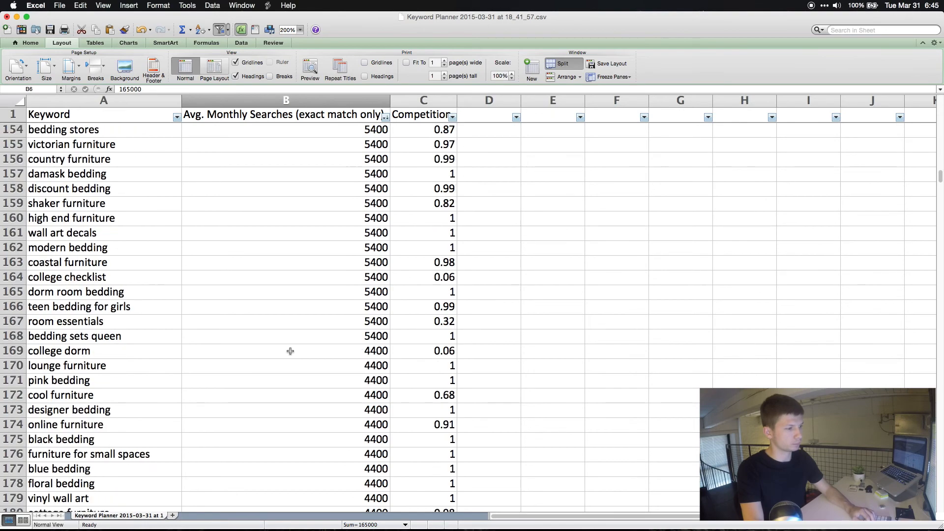
scroll(290, 351, down, 20)
scroll(290, 351, down, 12)
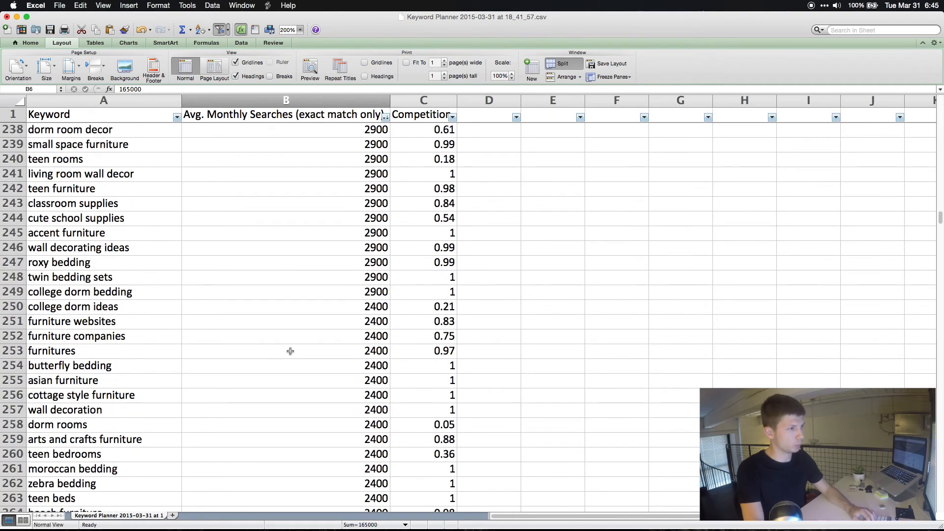
scroll(290, 351, up, 18)
scroll(290, 351, up, 4)
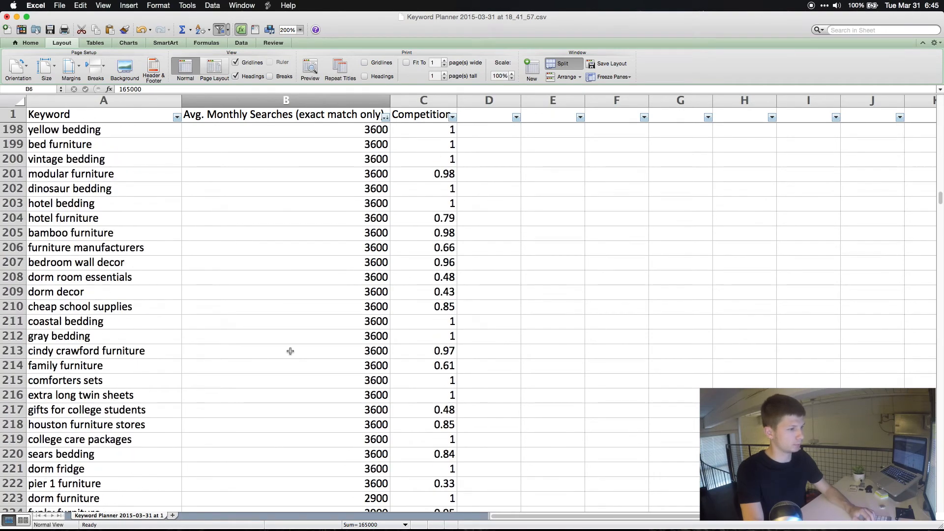
scroll(290, 351, down, 16)
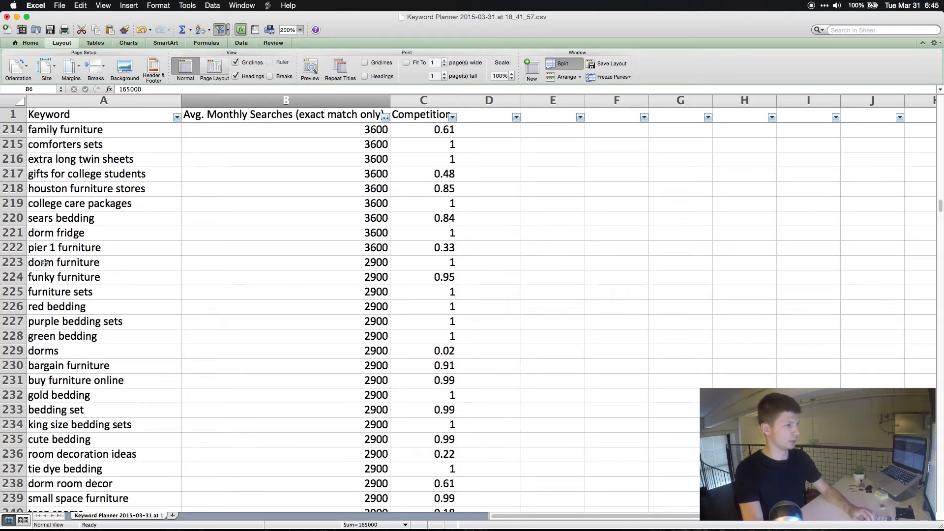
scroll(367, 363, down, 5)
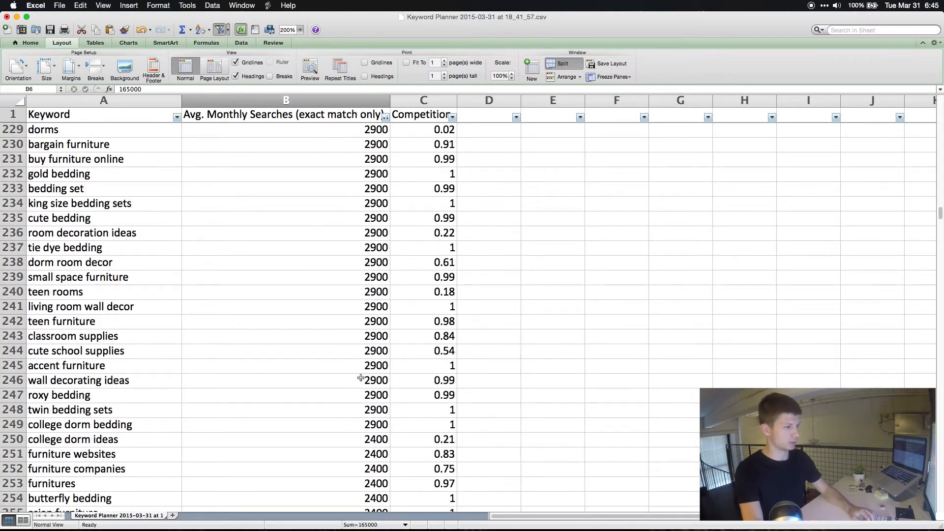
click(20, 439)
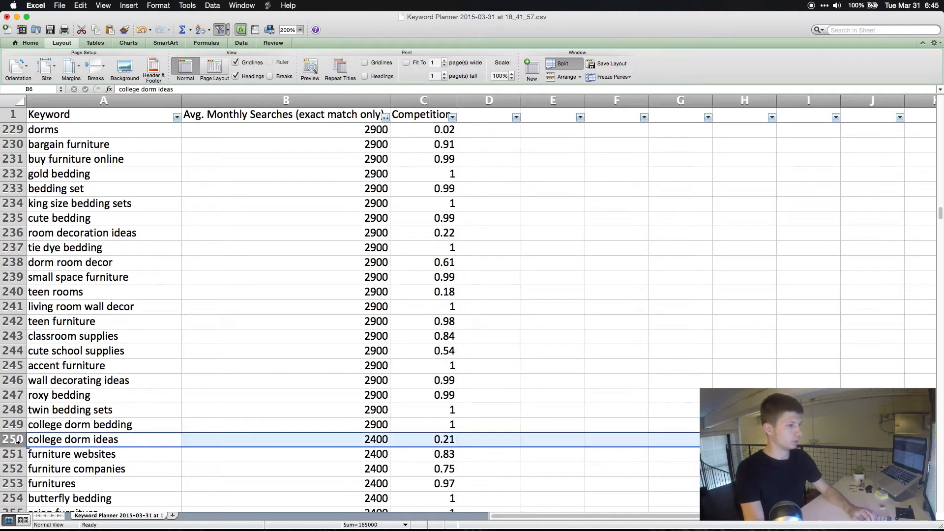
scroll(158, 454, down, 20)
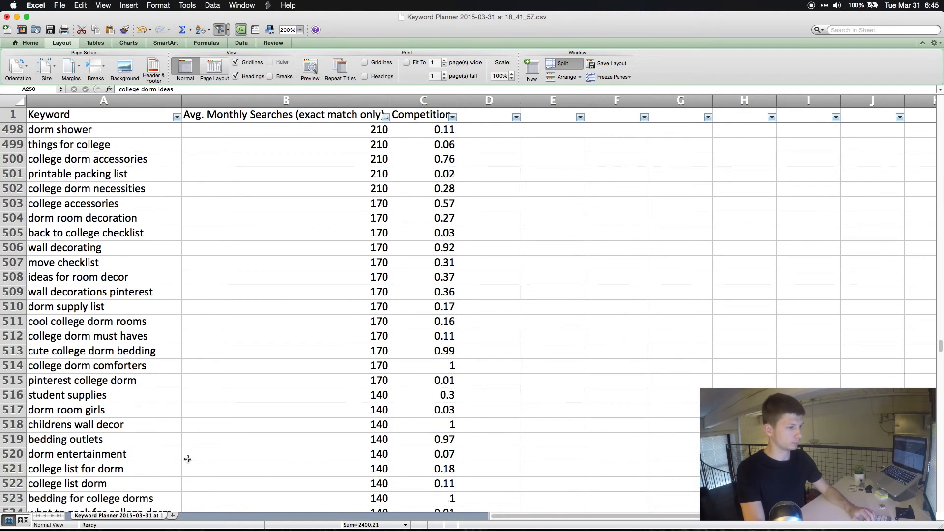
scroll(188, 459, down, 20)
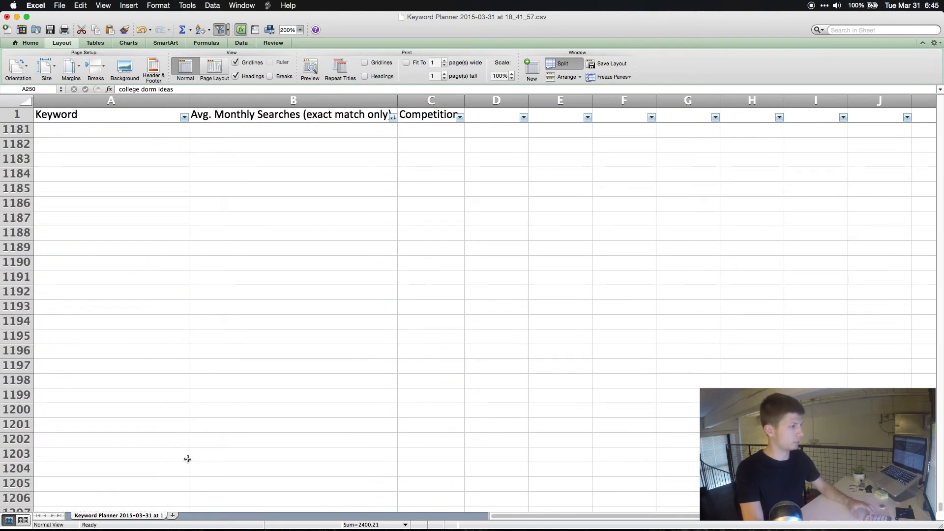
shift+click(28, 368)
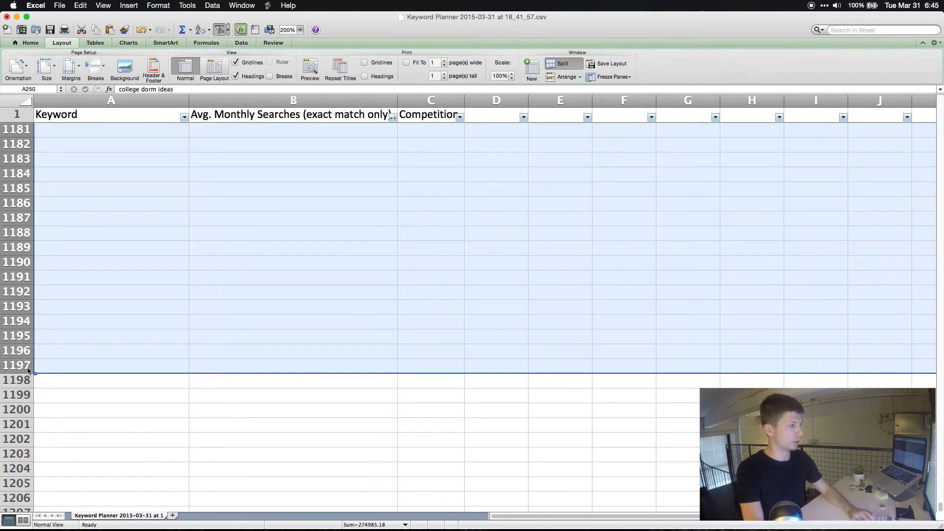
right_click(28, 369)
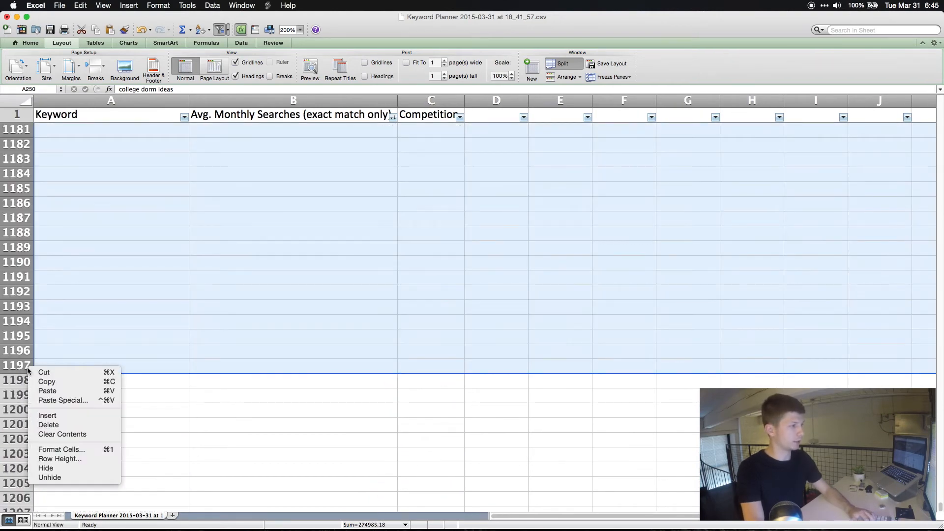
click(59, 425)
click(158, 381)
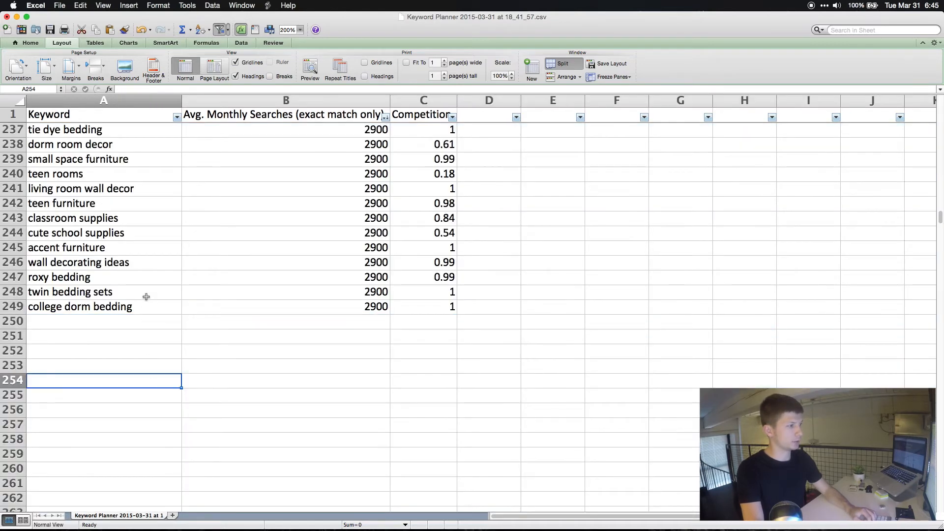
click(12, 324)
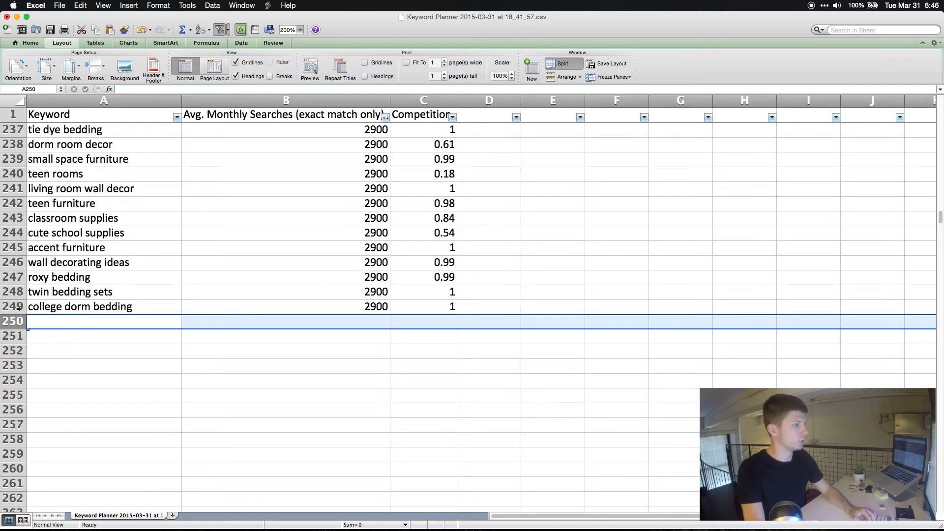
Sort the remaining keywords by Competition in ascending order
scroll(226, 304, up, 20)
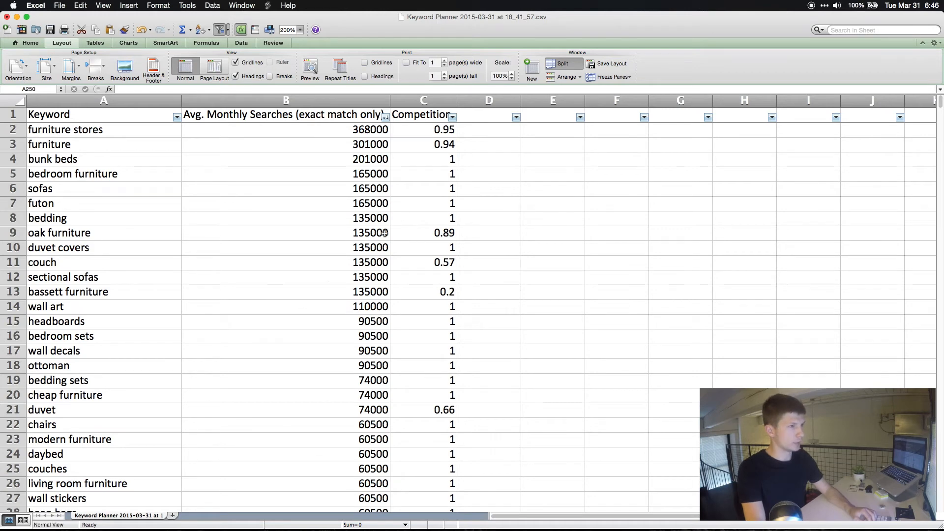
click(453, 117)
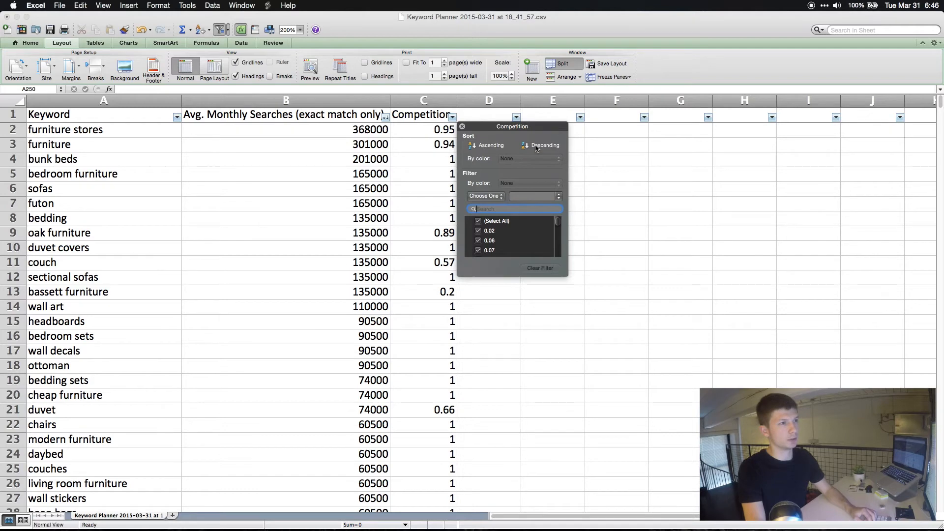
click(536, 147)
click(488, 146)
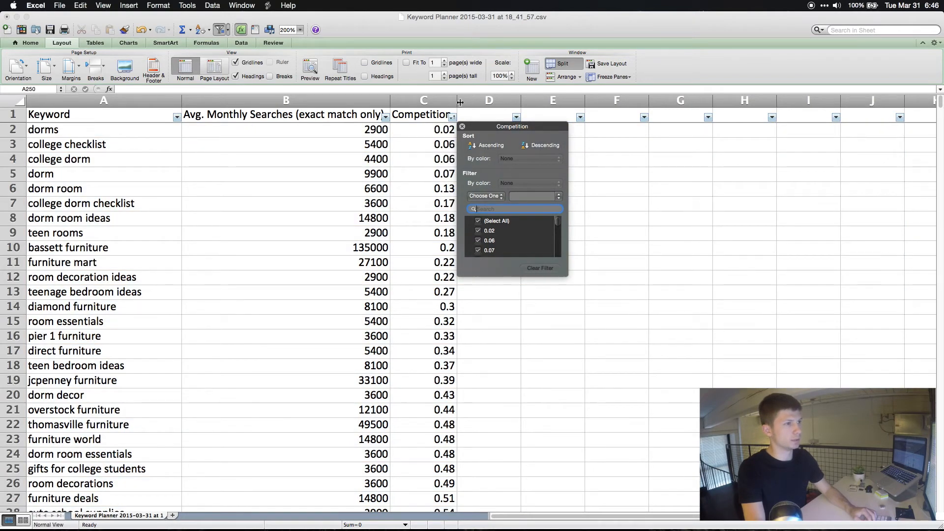
click(463, 127)
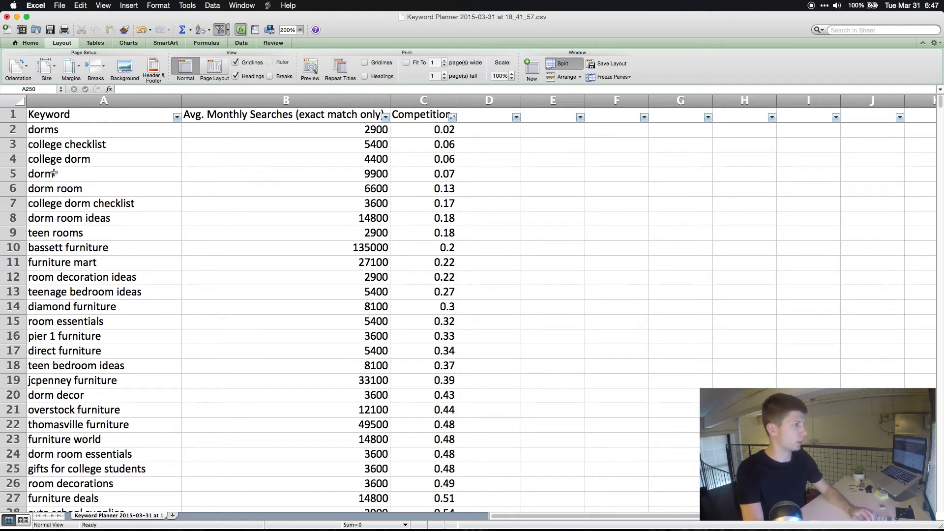
Copy the keyword "college checklist" from the sheet, search Google for it in Chrome and look through the first page of results
click(93, 146)
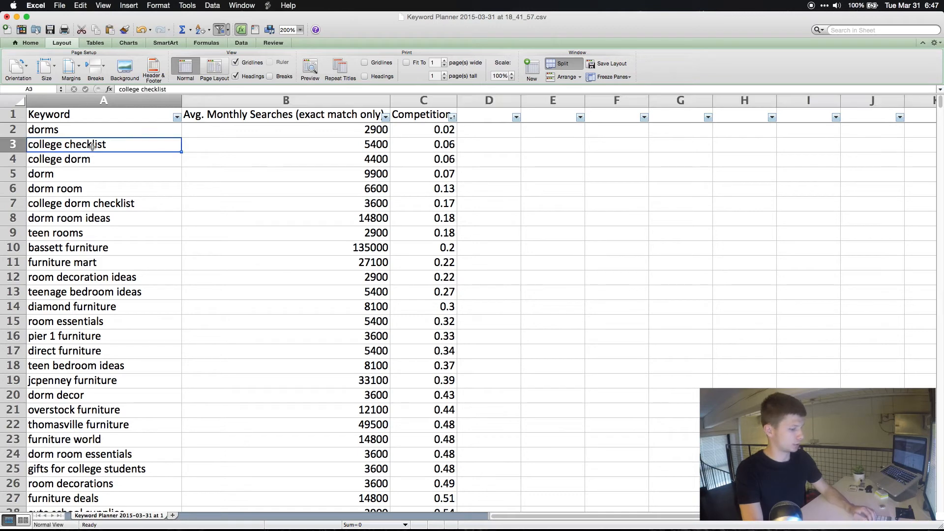
key(super+c)
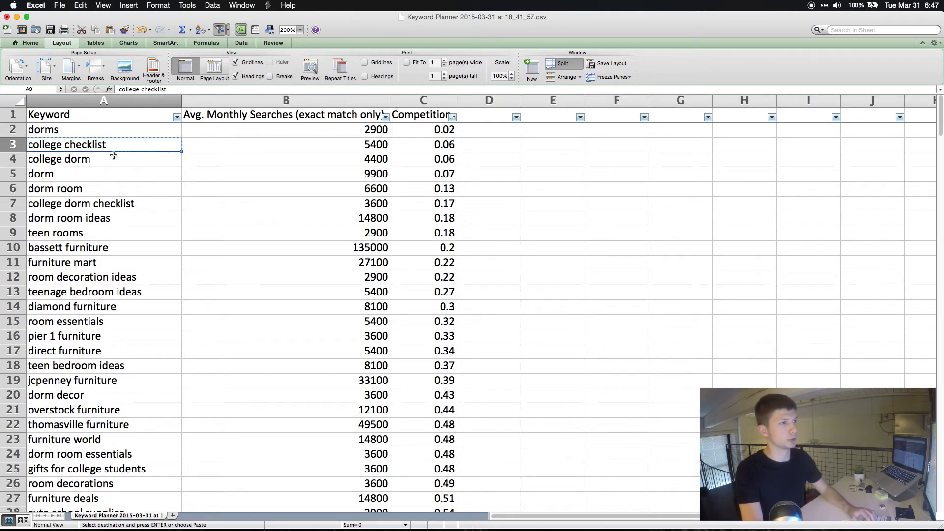
key(super+Tab)
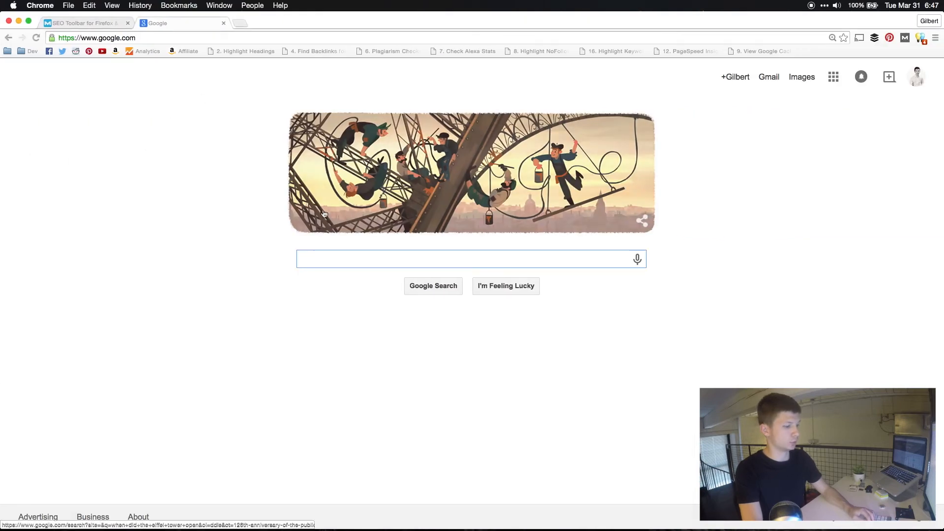
key(super+v)
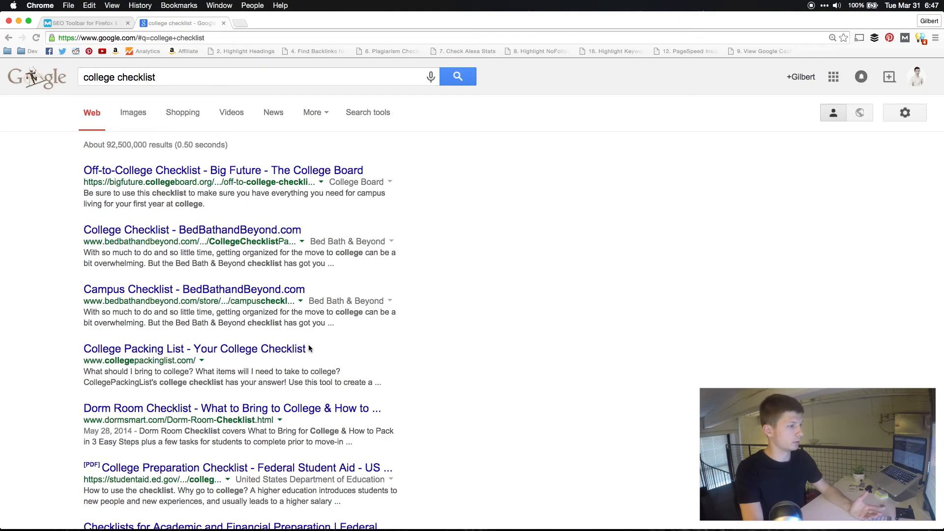
scroll(271, 343, down, 8)
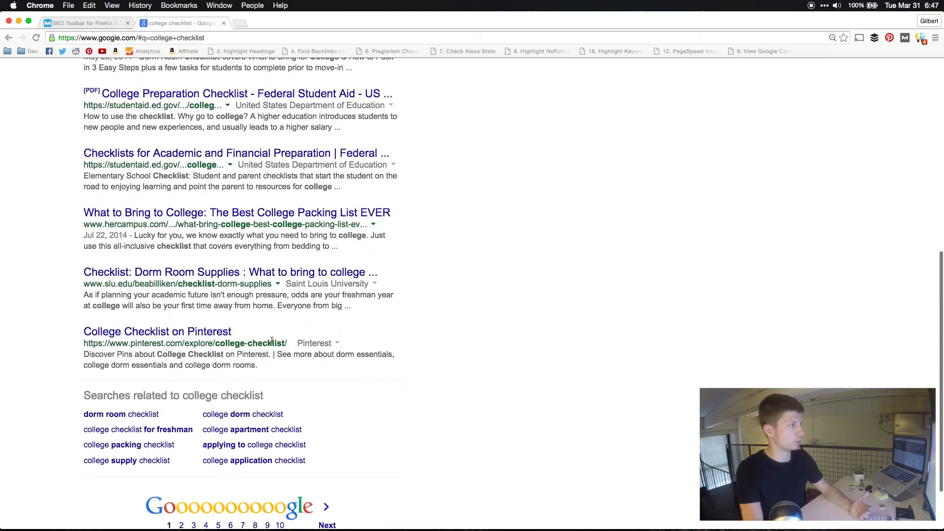
scroll(272, 340, up, 8)
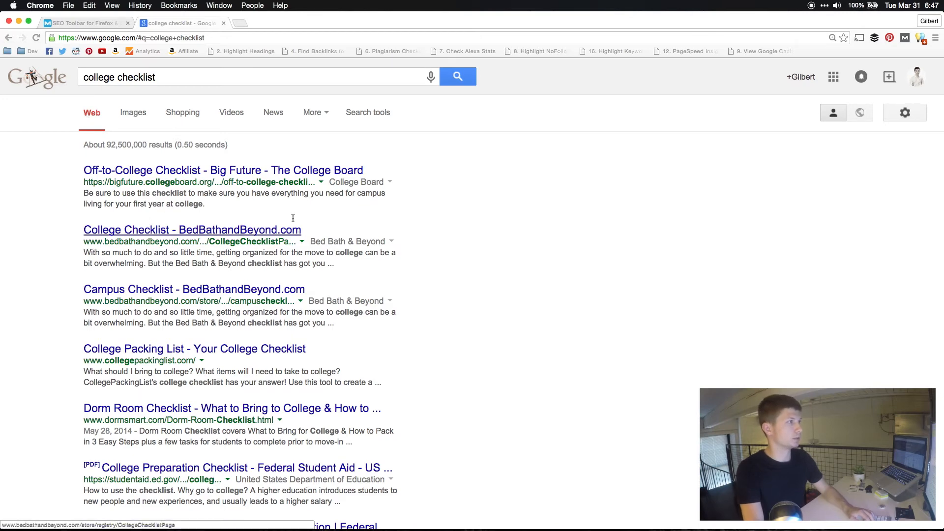
Turn on the MozBar extension from the Moz SEO toolbar page and return to the "college checklist" search results
click(76, 23)
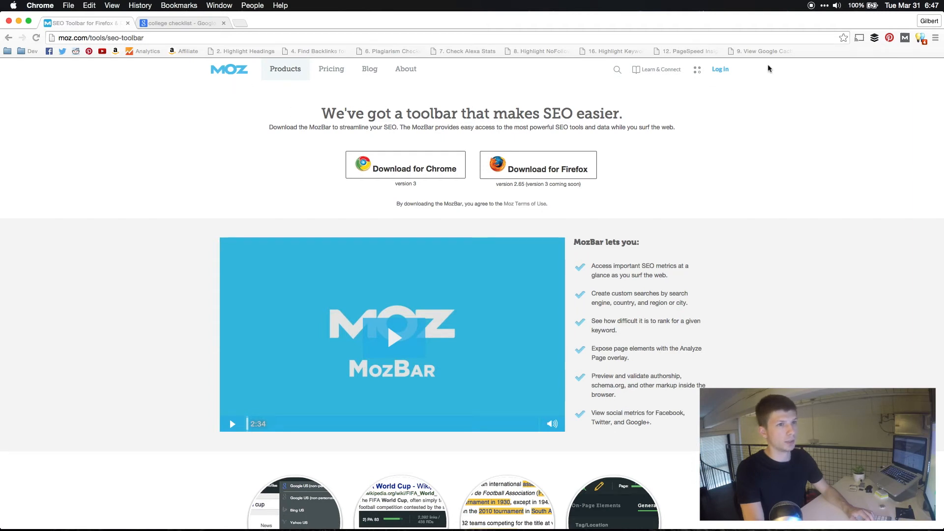
click(905, 38)
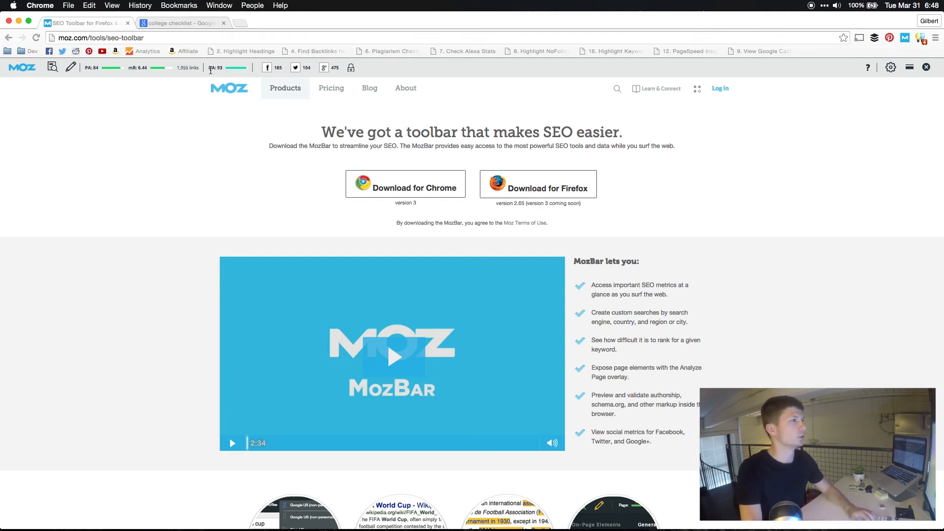
click(201, 23)
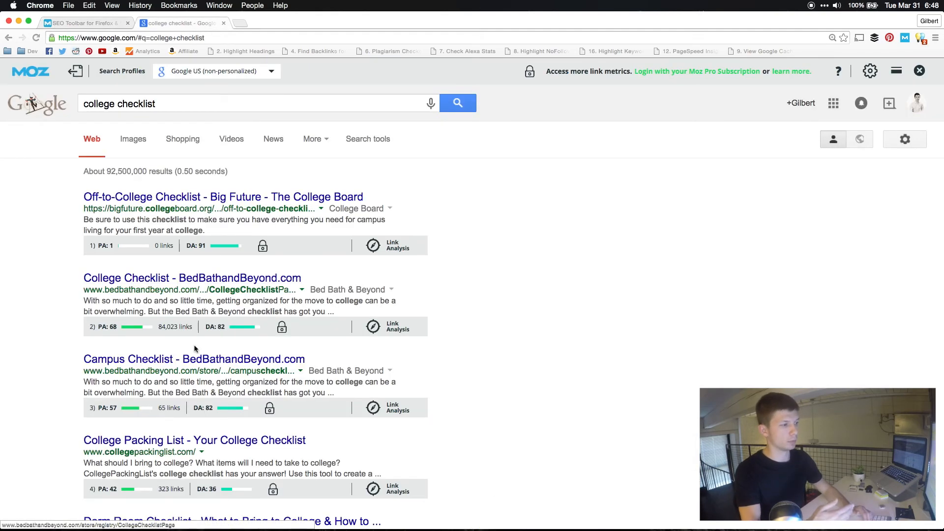
Examine the page authority, link counts and domain authority of the top-ranking "college checklist" results
scroll(193, 386, down, 2)
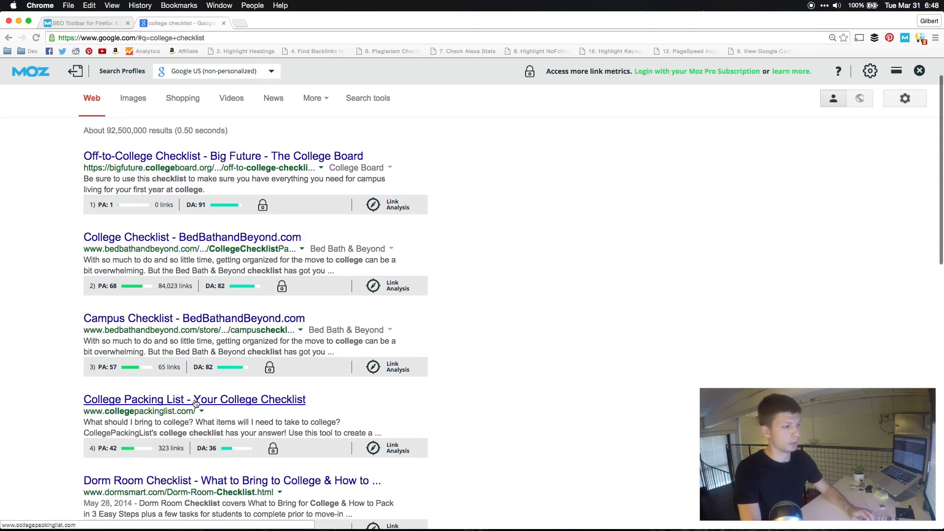
scroll(195, 404, down, 1)
scroll(196, 403, down, 3)
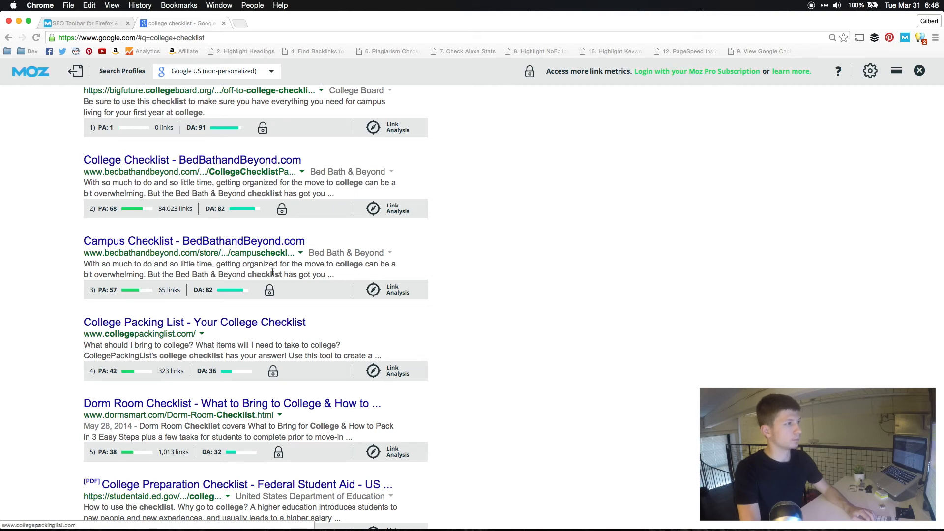
Compare the page authority, link counts and domain authority of all ten first-page "college checklist" results, including the lower-ranked ones
scroll(101, 241, up, 5)
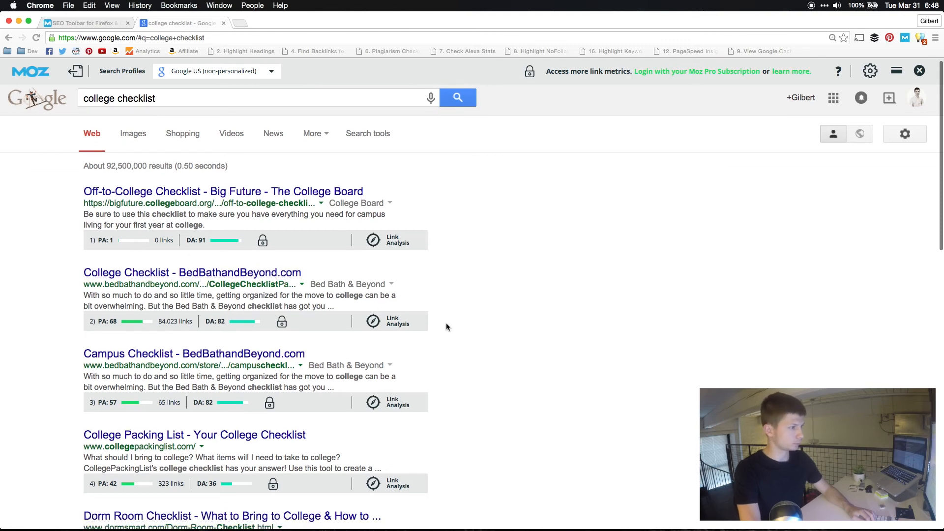
scroll(447, 325, down, 5)
scroll(159, 297, down, 2)
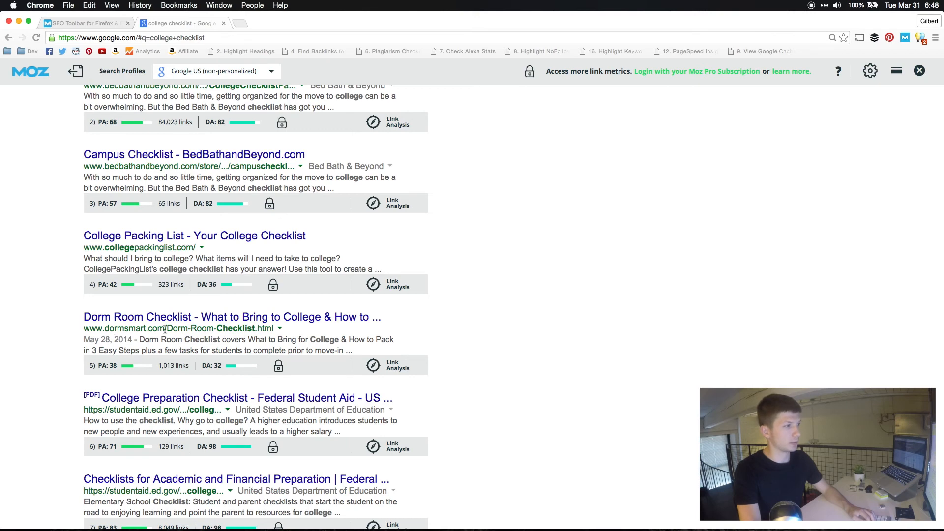
scroll(174, 366, down, 5)
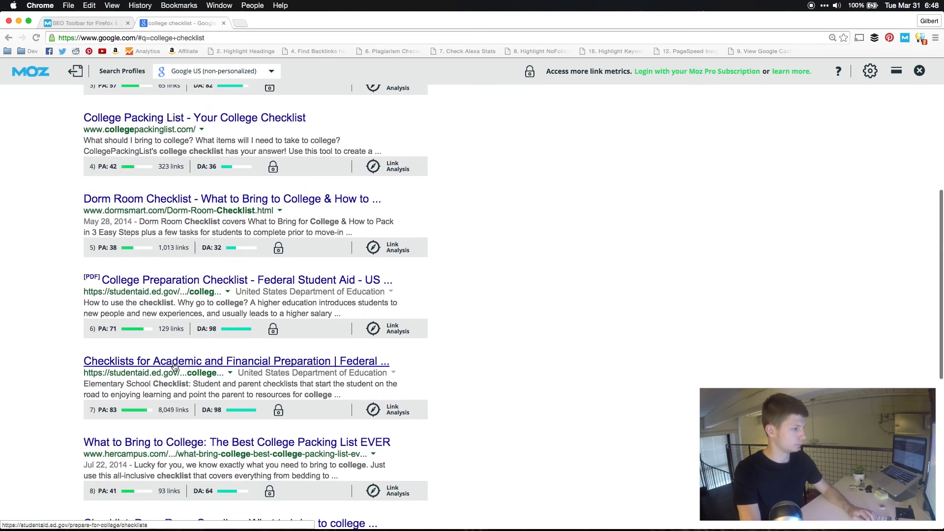
scroll(173, 367, down, 5)
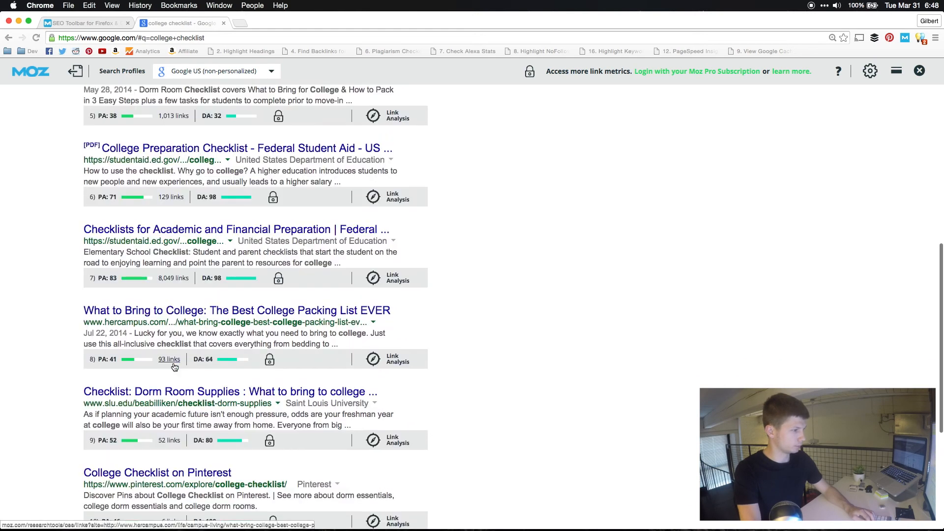
scroll(173, 364, down, 5)
scroll(173, 362, down, 1)
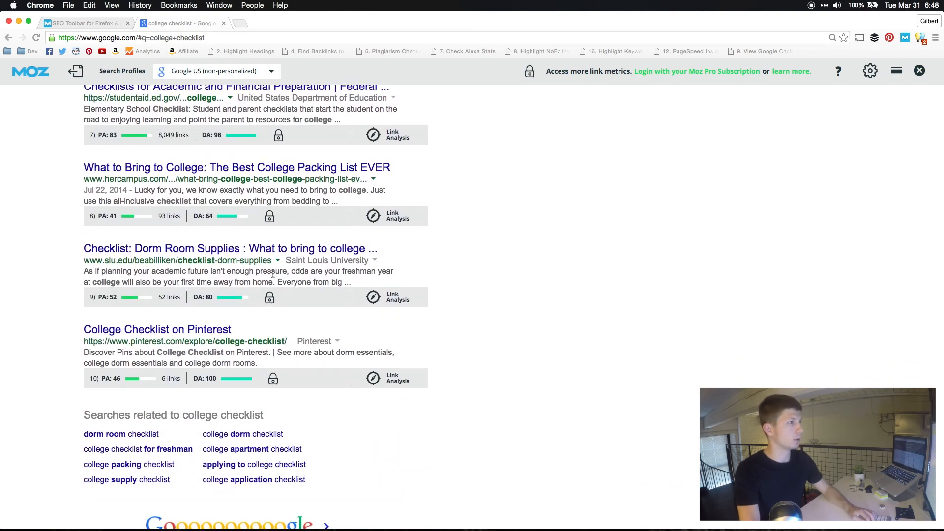
scroll(274, 277, up, 9)
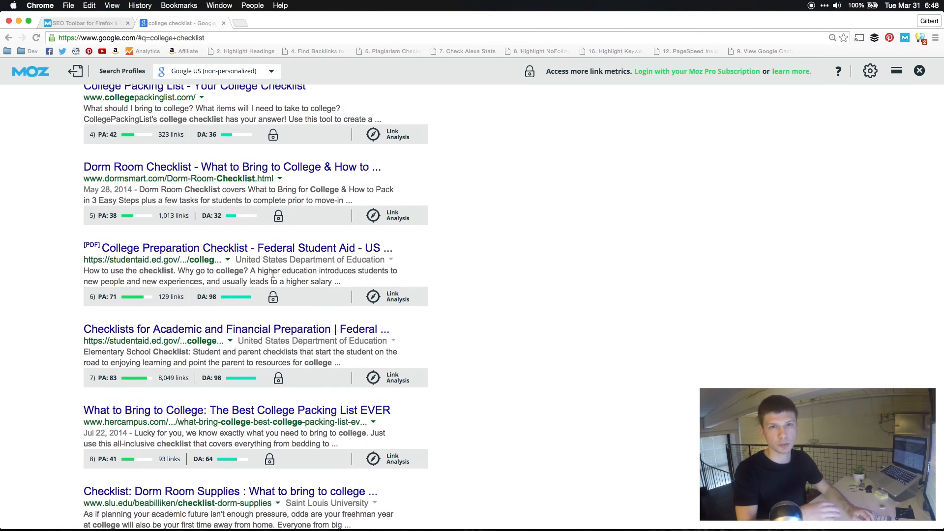